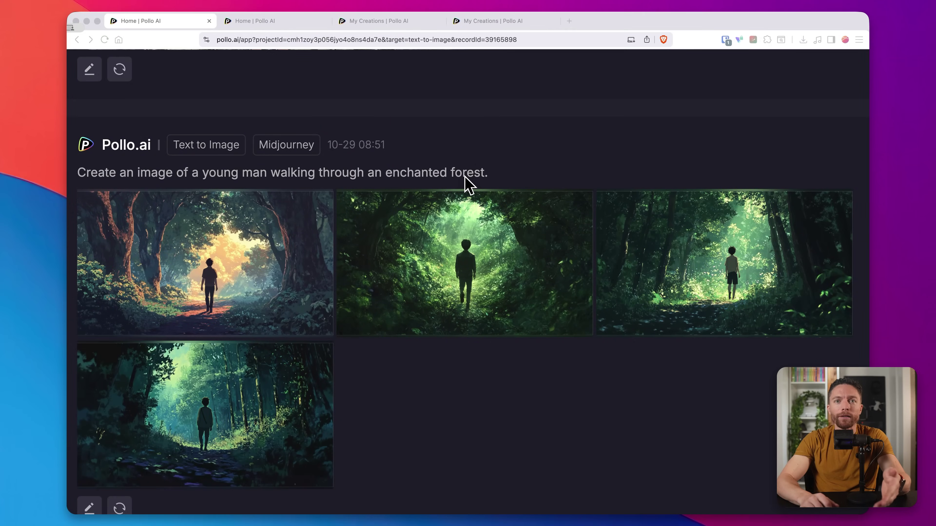
# Review the earlier results: the sunglasses image, the turtle video and the city street video
pyautogui.click(264, 22)
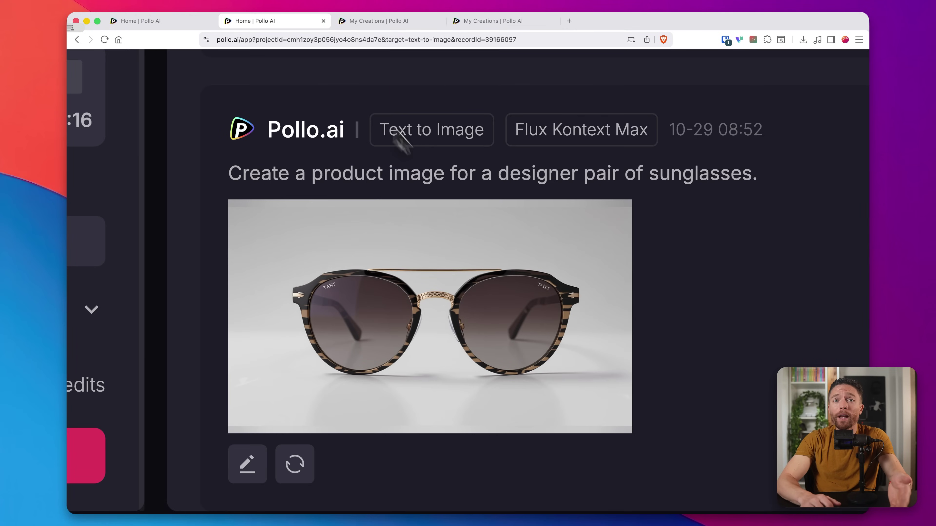
pyautogui.click(376, 21)
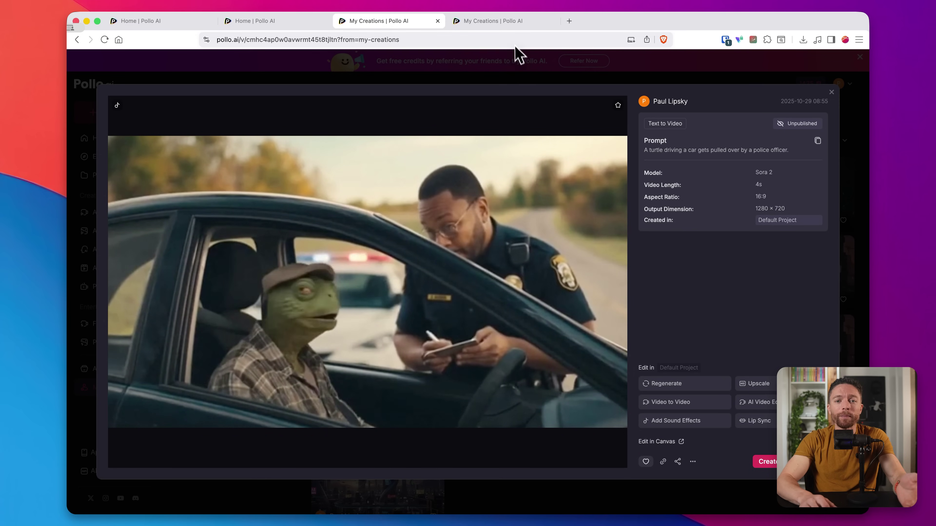
pyautogui.click(520, 25)
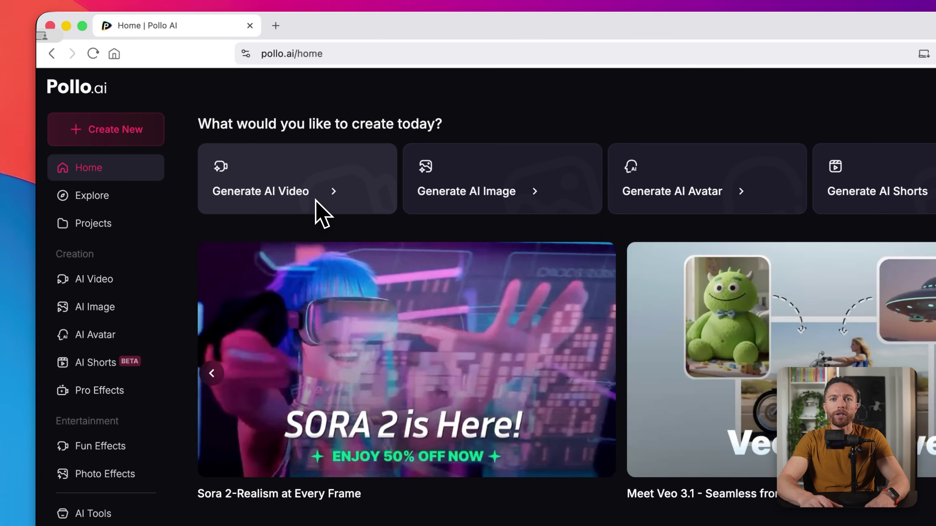
# Open the Image to Video tool from the Generate AI Video card
pyautogui.click(320, 210)
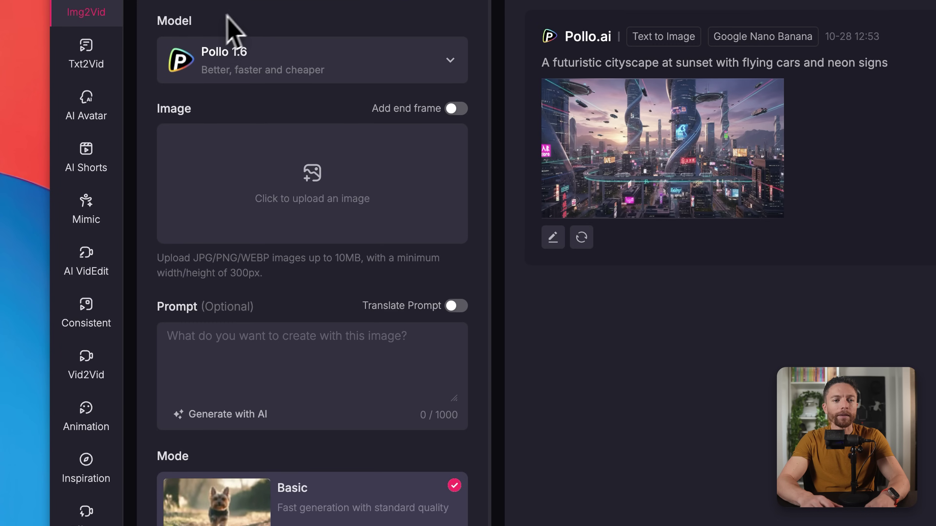
pyautogui.click(452, 52)
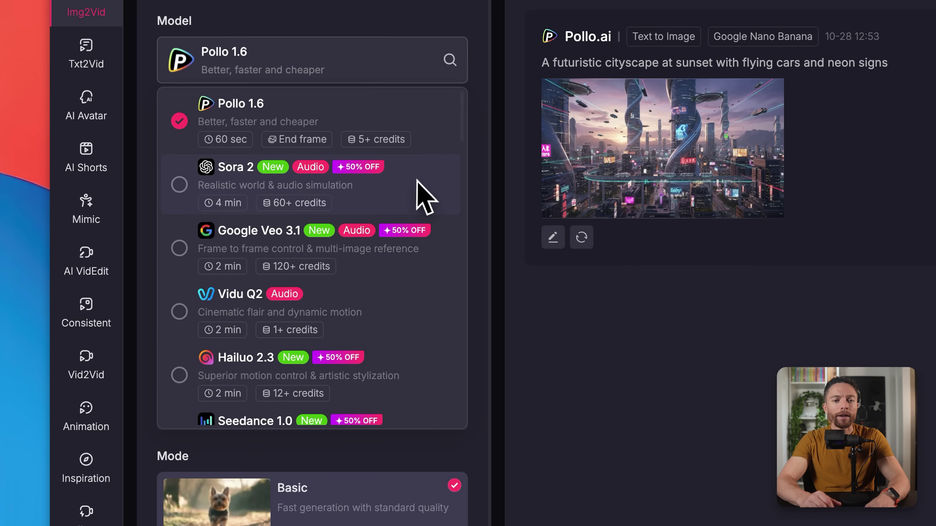
pyautogui.scroll(-15, 418, 191)
pyautogui.scroll(15, 417, 182)
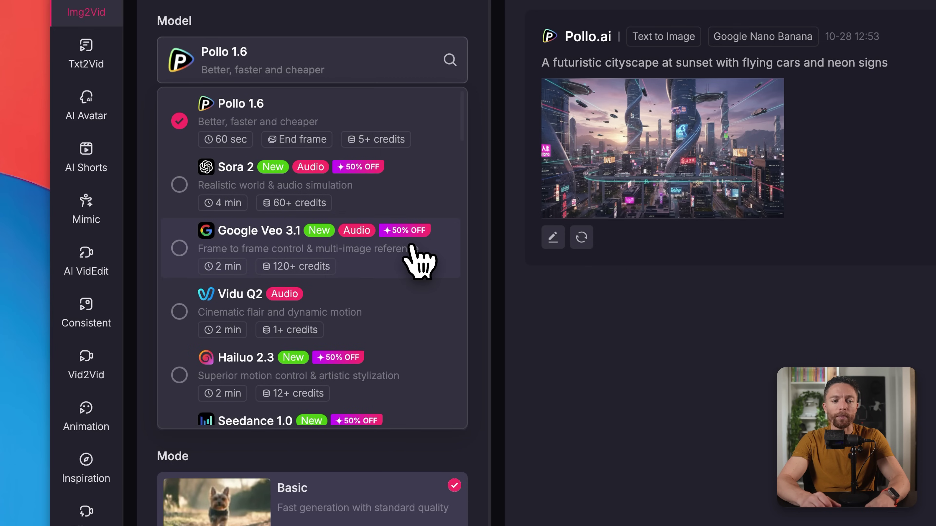
pyautogui.scroll(-3, 398, 313)
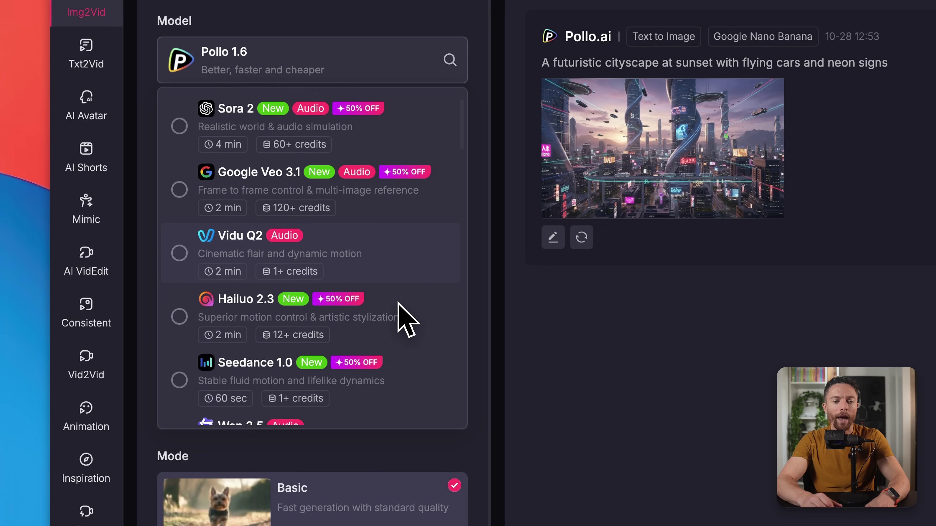
pyautogui.scroll(-2, 406, 280)
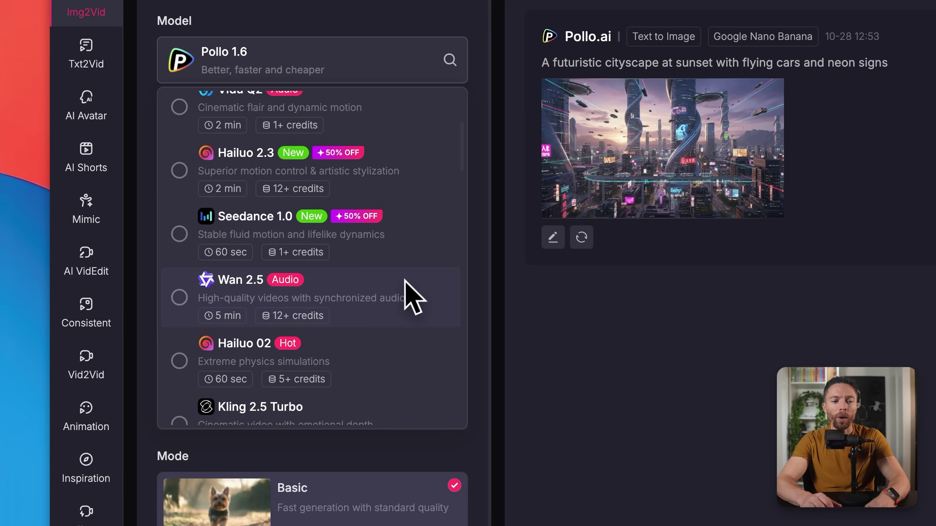
pyautogui.scroll(-5, 402, 314)
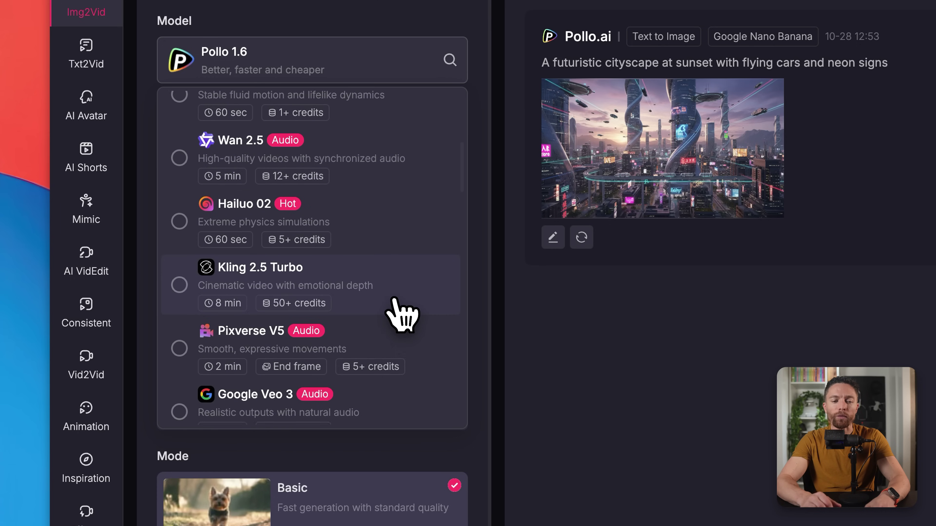
pyautogui.scroll(-10, 402, 315)
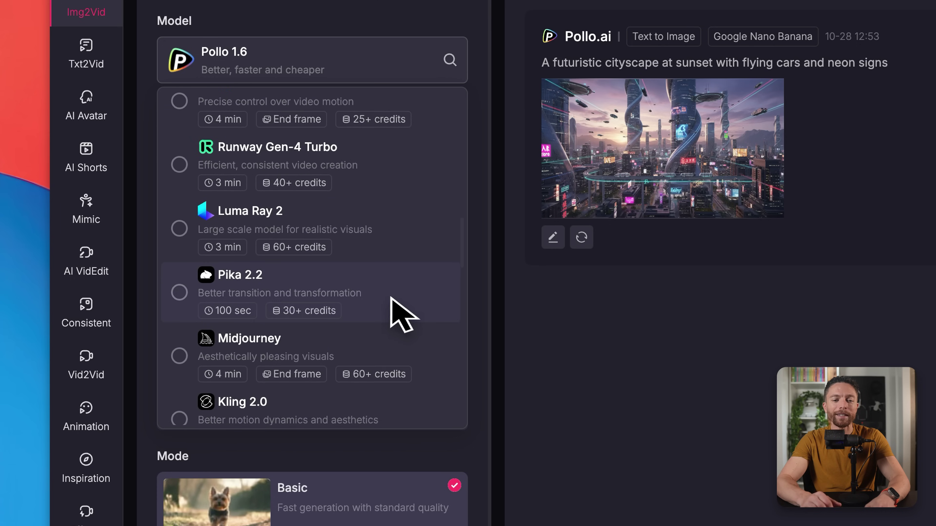
pyautogui.scroll(-3, 393, 300)
pyautogui.scroll(5, 391, 300)
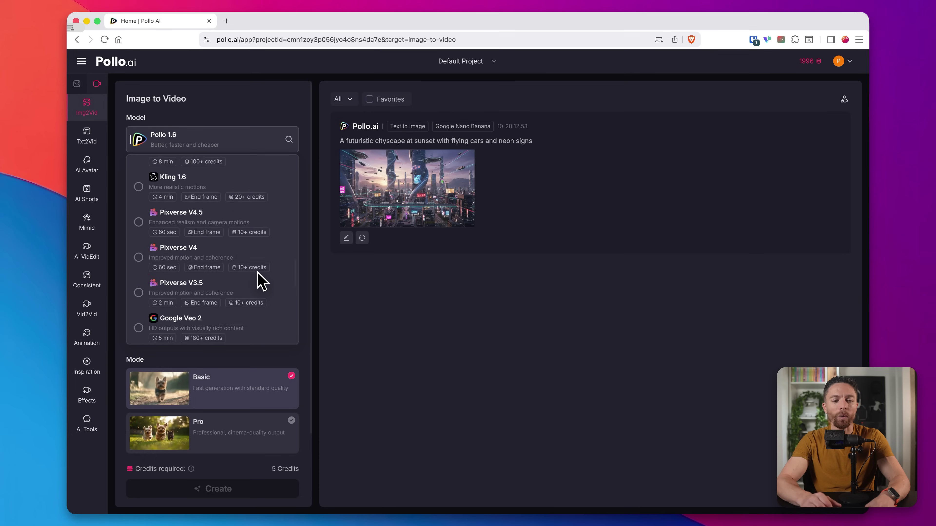
pyautogui.scroll(10, 261, 282)
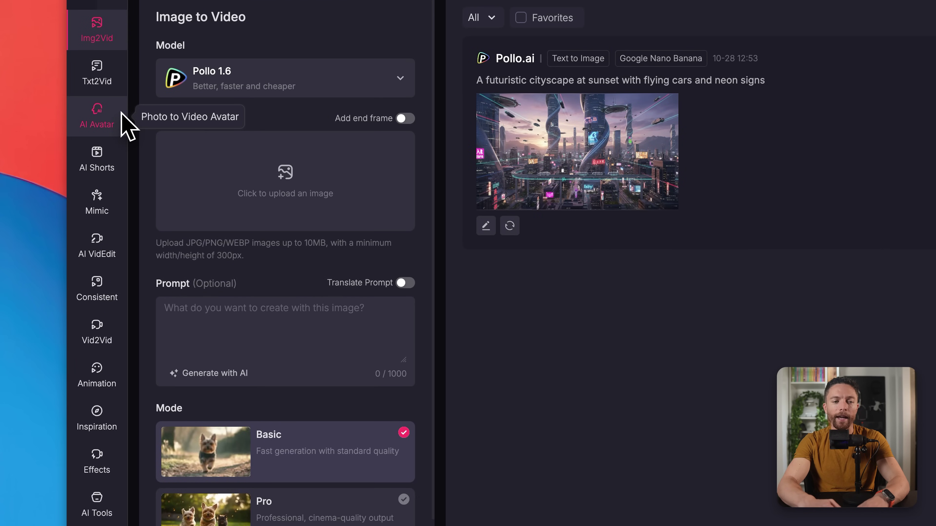
# Switch to Text to Video with Google Veo 3.1 and paste the red-dress city street prompt
pyautogui.click(123, 95)
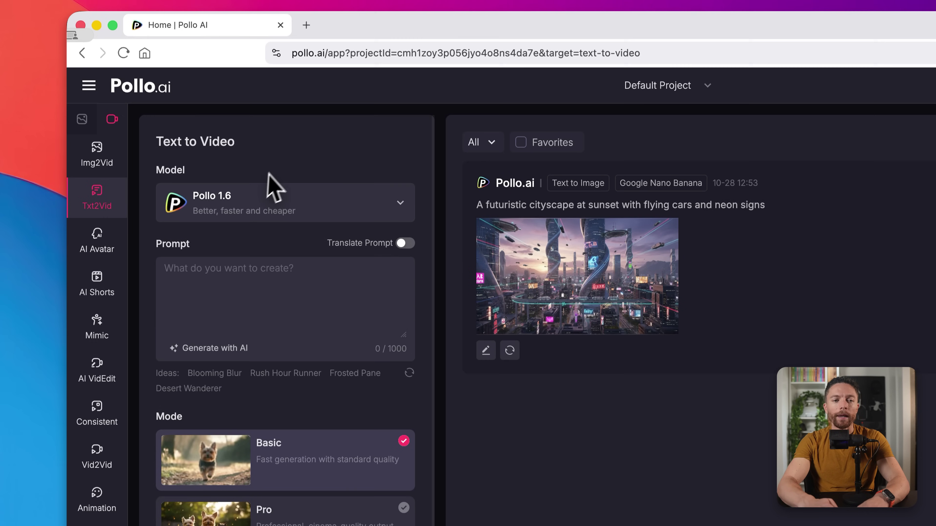
pyautogui.click(320, 76)
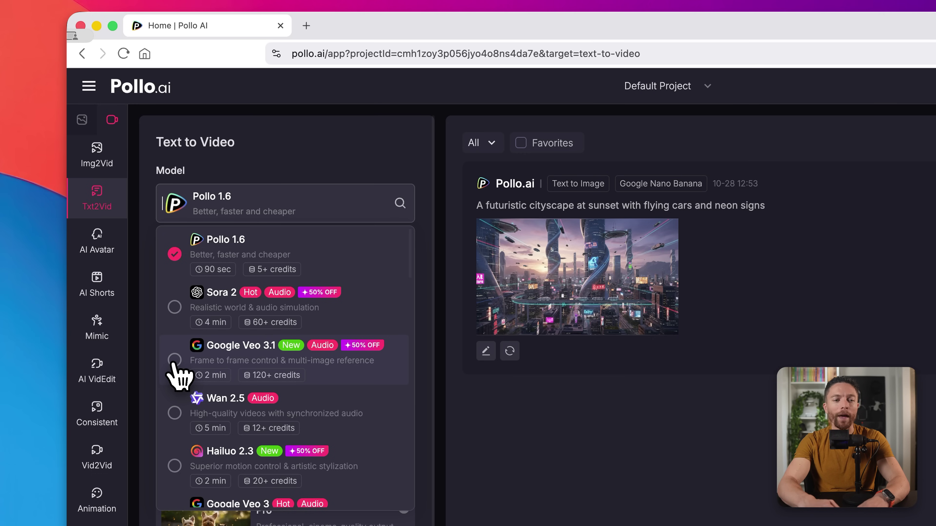
pyautogui.click(179, 368)
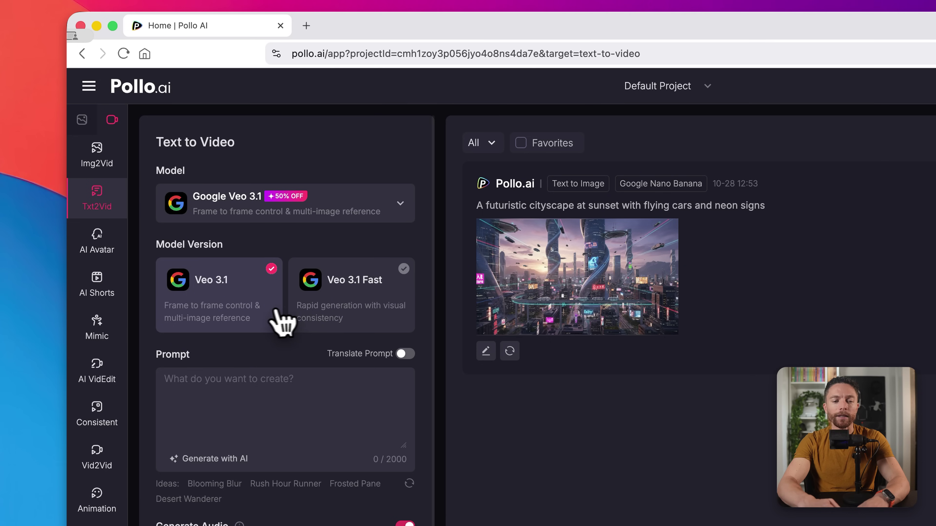
pyautogui.scroll(-4, 266, 312)
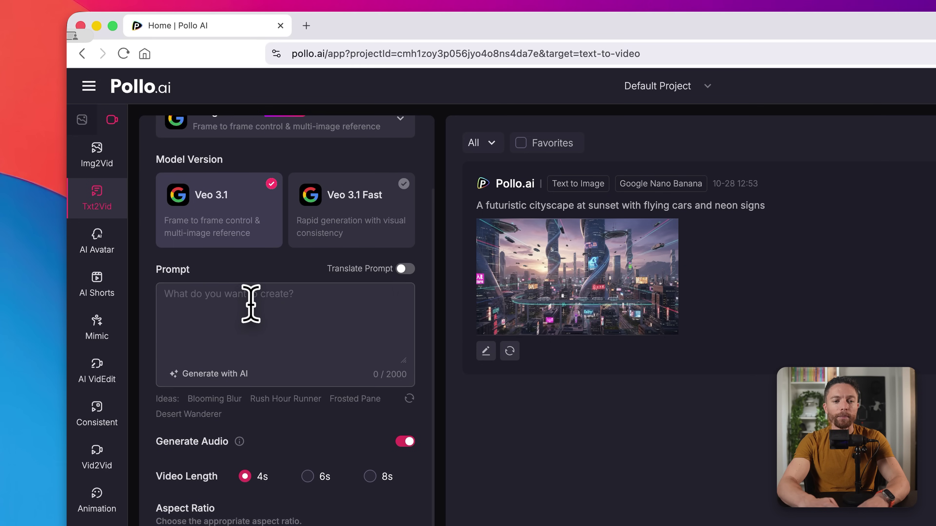
pyautogui.write('A woman in a red dress walking through a busy city street, camera follows her from behind.')
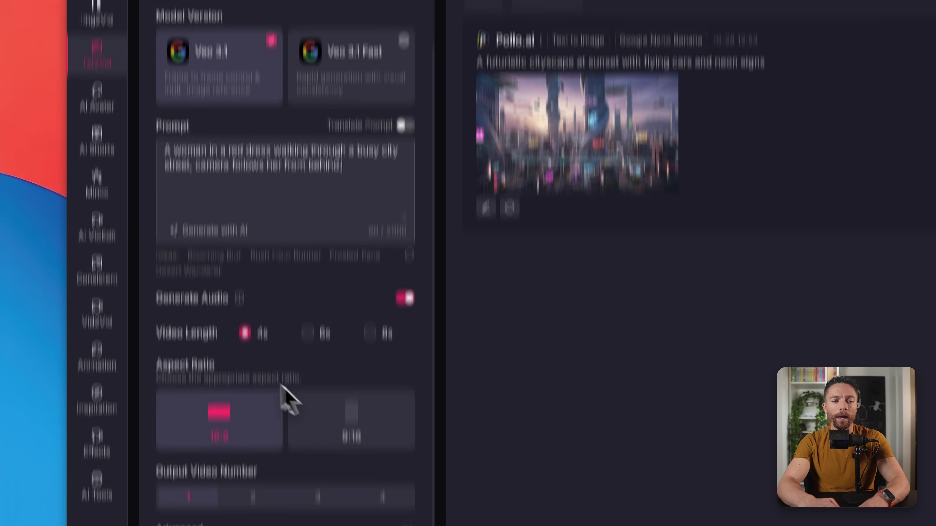
# Create the clip at 6 seconds, 16:9 and a single output
pyautogui.moveTo(240, 444)
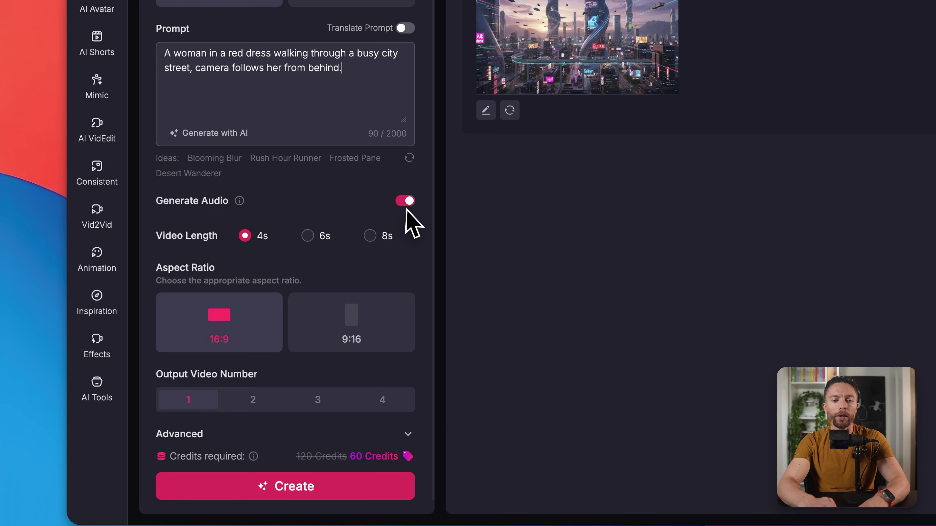
pyautogui.scroll(-1, 384, 217)
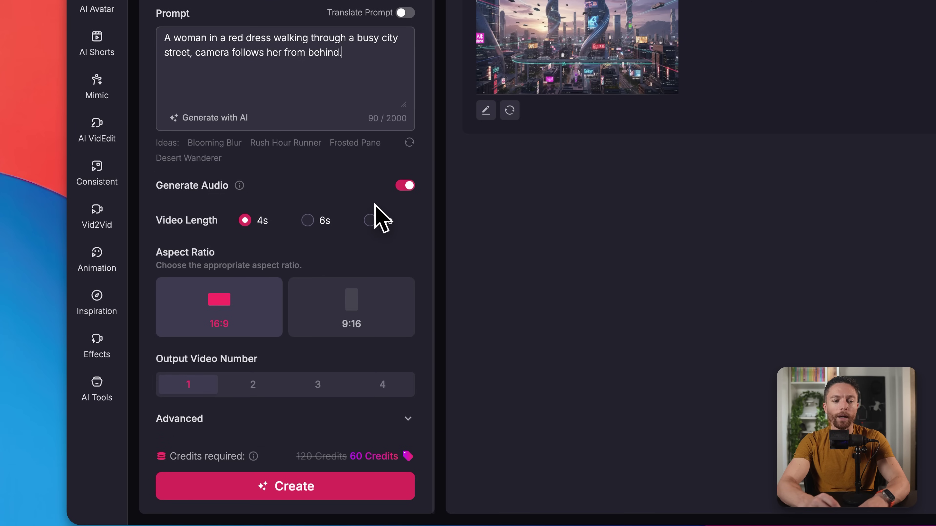
pyautogui.click(308, 221)
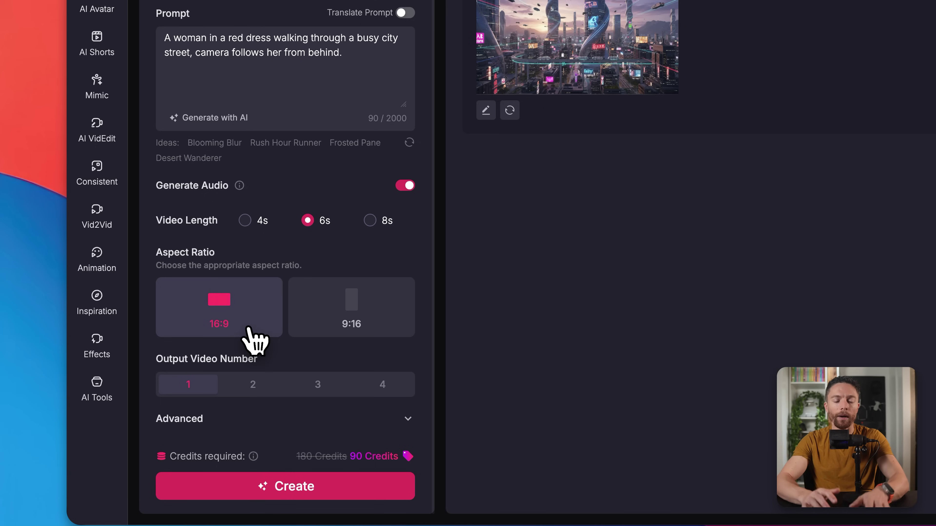
pyautogui.click(321, 329)
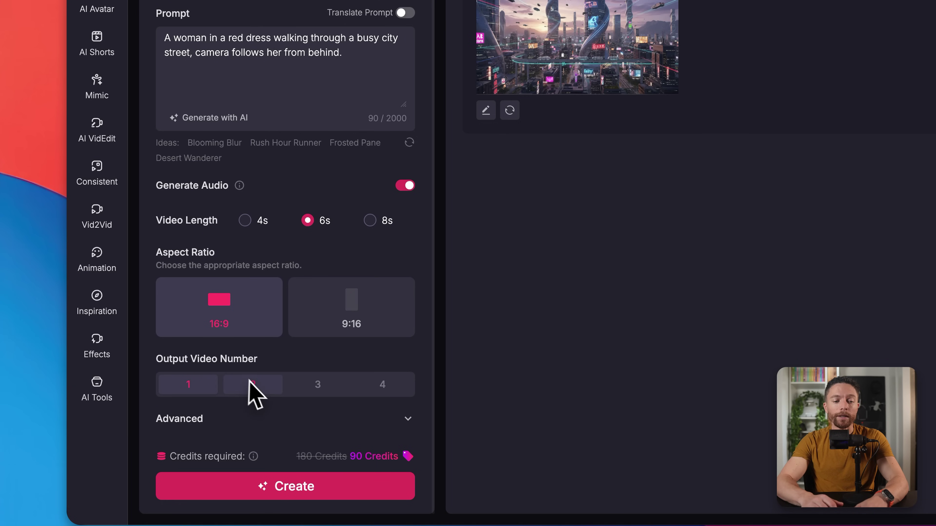
pyautogui.click(256, 387)
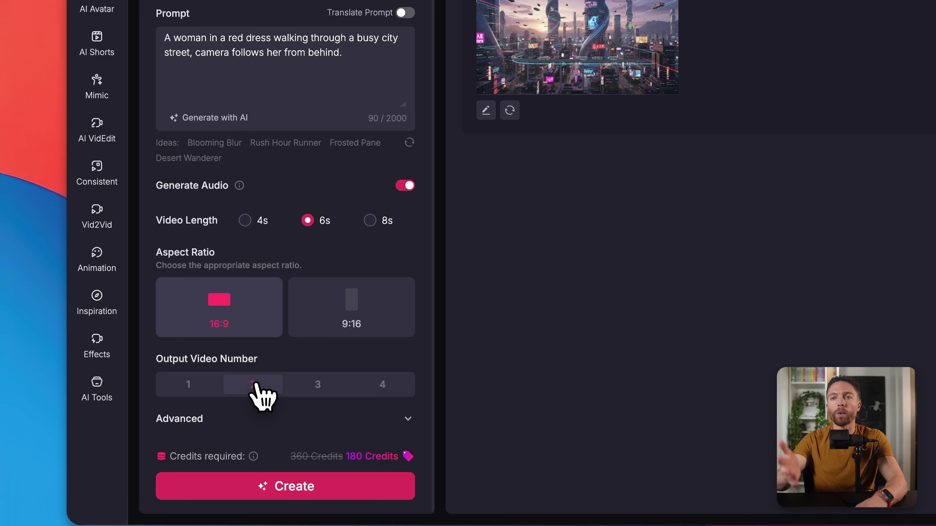
pyautogui.click(184, 385)
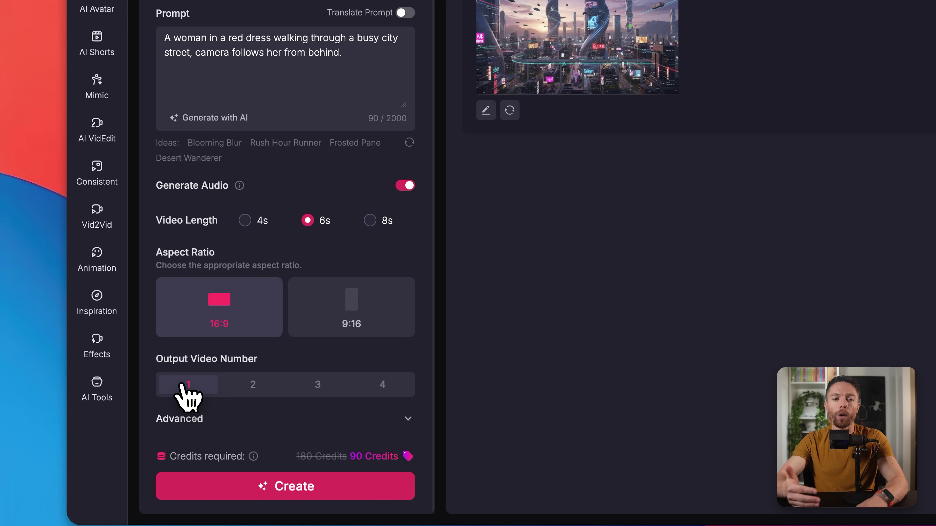
pyautogui.click(286, 490)
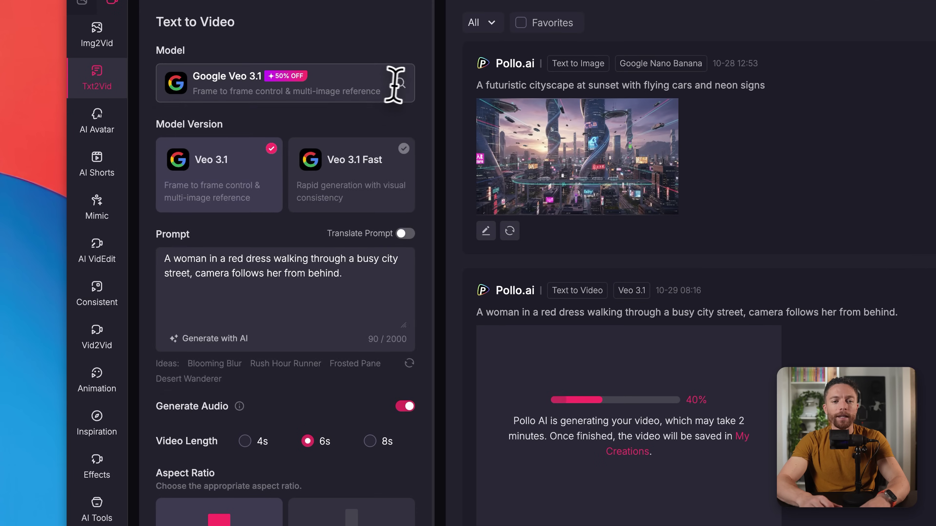
# Switch to Sora 2, replace the prompt with the raindrop-on-window scene, and create the 4s 16:9 clip
pyautogui.click(284, 140)
pyautogui.click(180, 199)
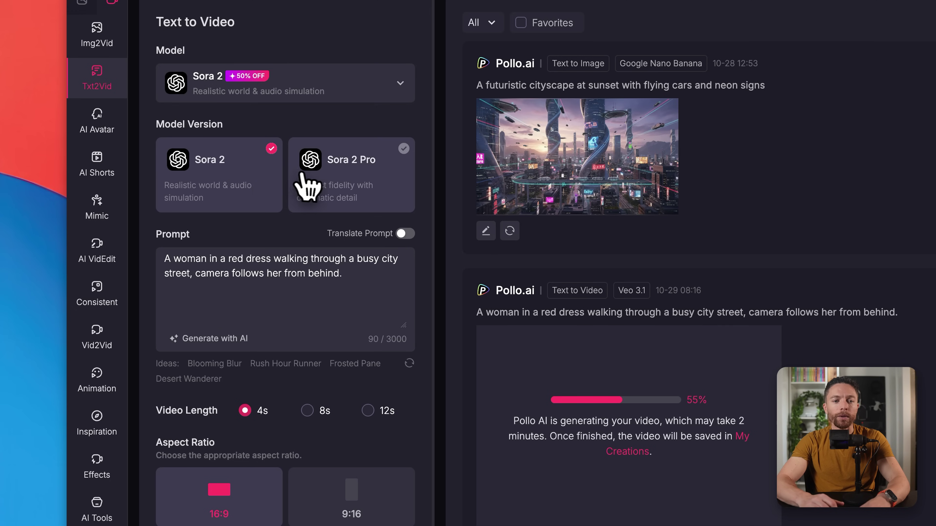
pyautogui.tripleClick(237, 273)
pyautogui.write('Close-up shot of raindrops hitting a window with a blurred city in the background."')
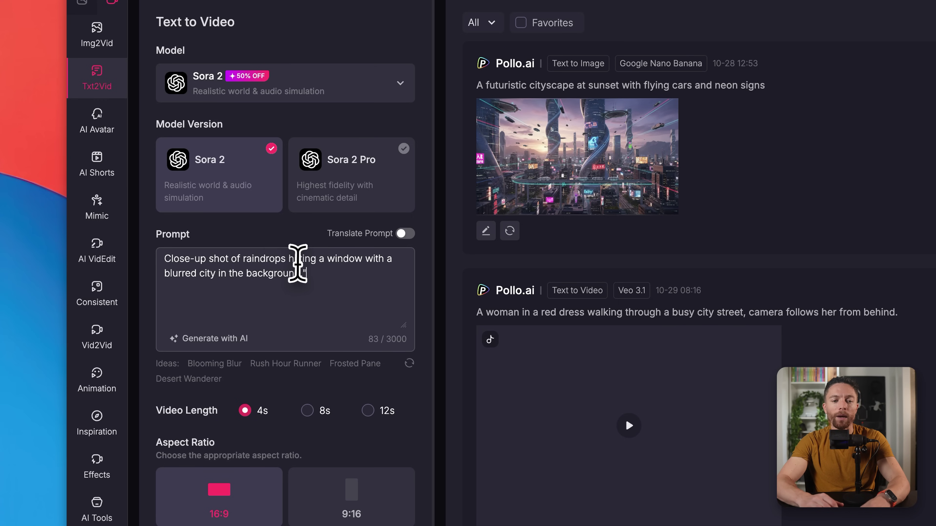
pyautogui.scroll(-1, 330, 282)
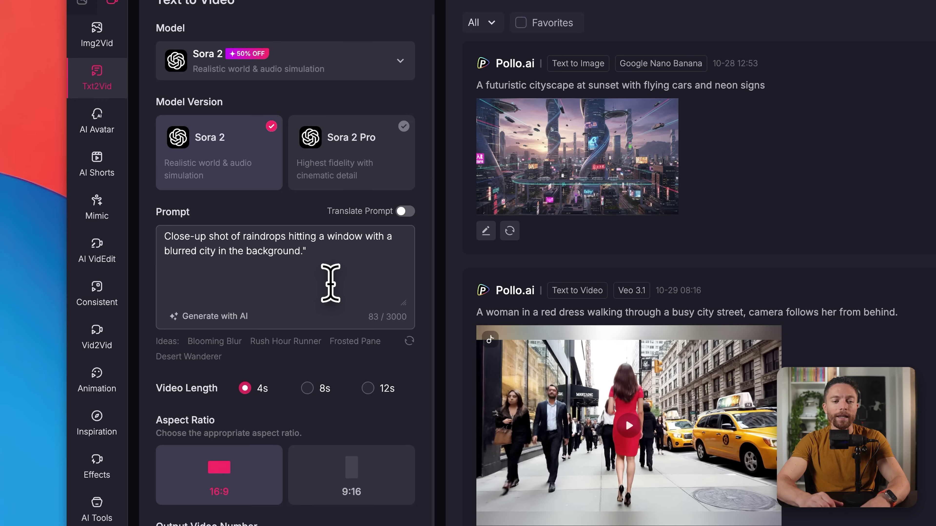
pyautogui.scroll(-1, 330, 282)
pyautogui.scroll(-5, 276, 272)
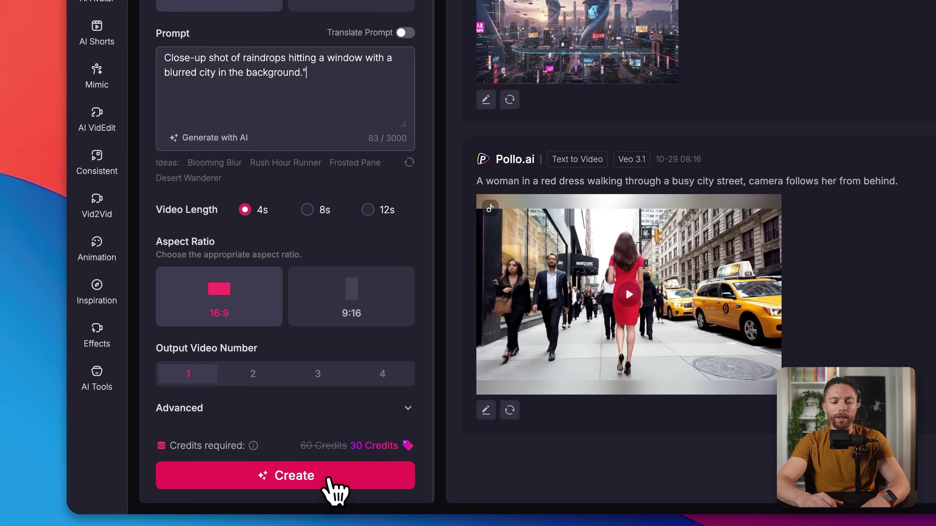
pyautogui.click(328, 479)
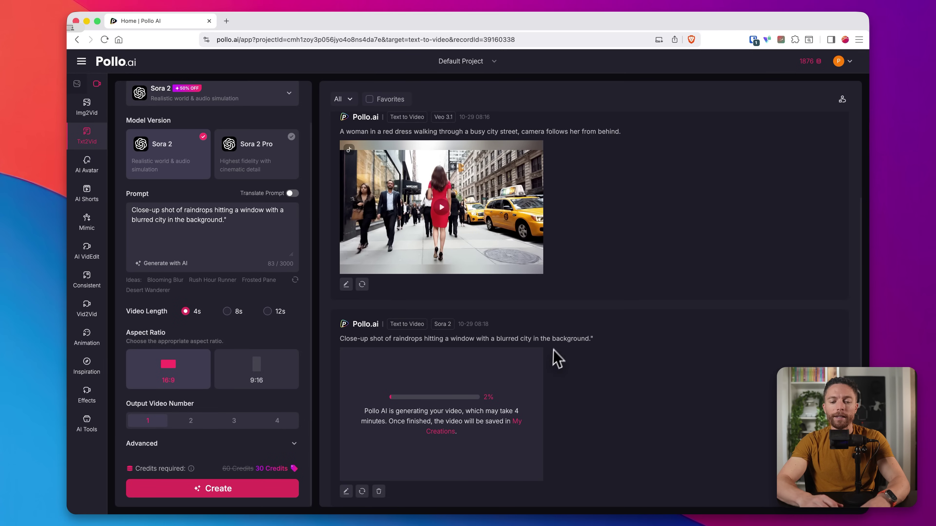
pyautogui.scroll(3, 596, 299)
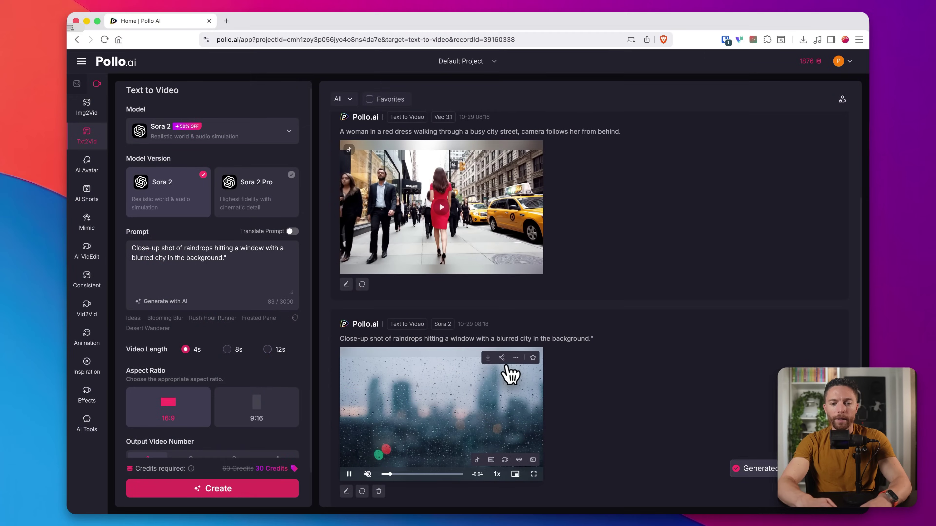
# Download the raindrop video without a watermark
pyautogui.click(501, 366)
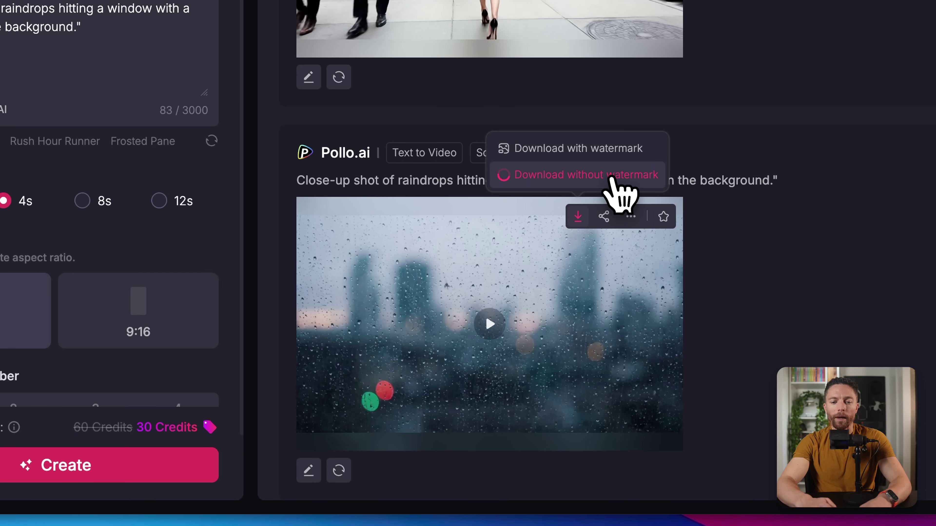
pyautogui.click(612, 179)
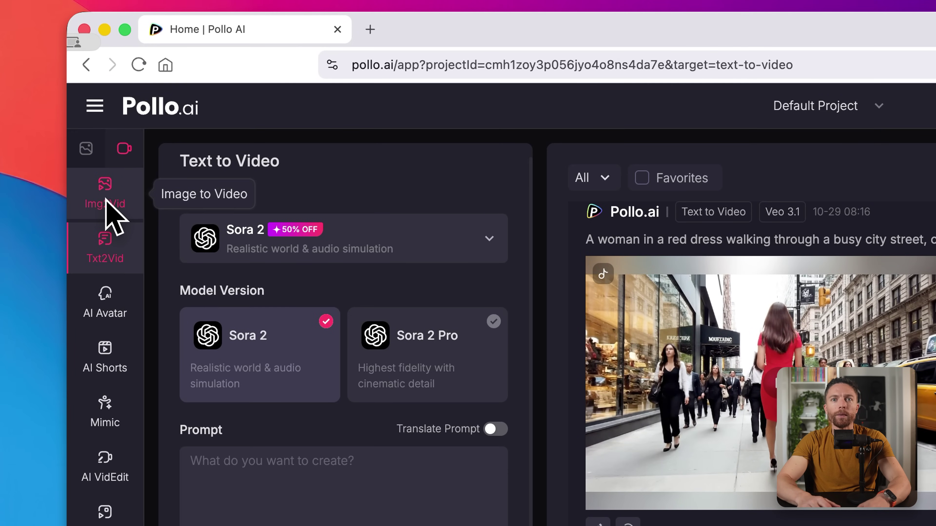
# Move from the Img2Vid tool over to the image creation tools
pyautogui.click(106, 200)
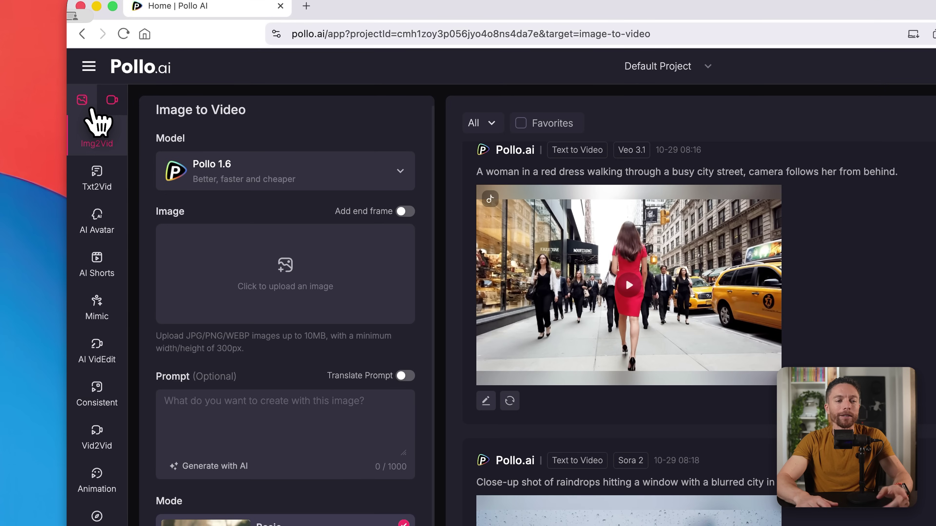
pyautogui.click(87, 108)
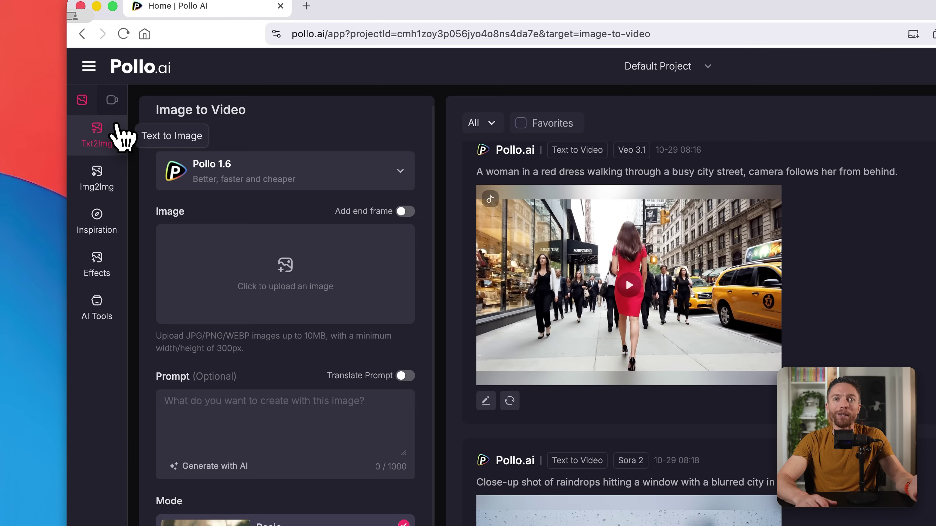
# In Text to Image, choose Google Nano Banana and paste the futuristic sunset cityscape prompt
pyautogui.click(115, 139)
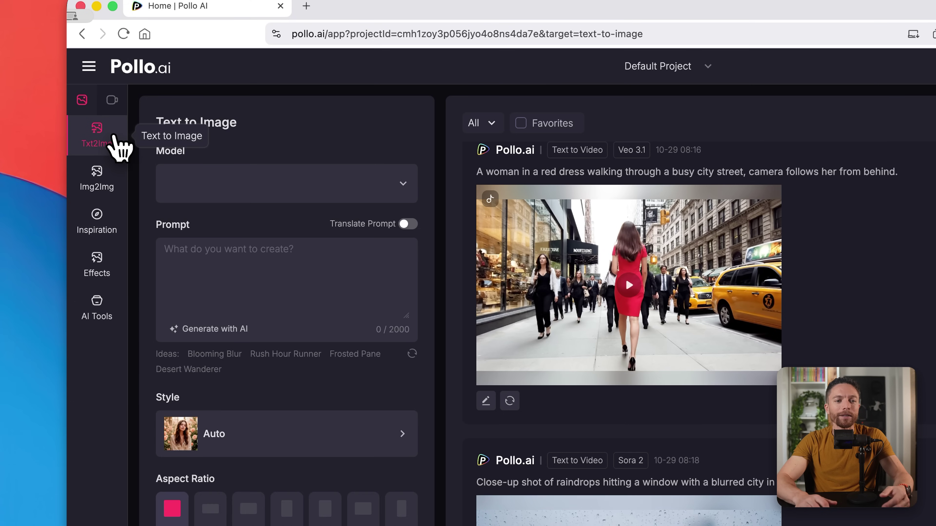
pyautogui.click(395, 181)
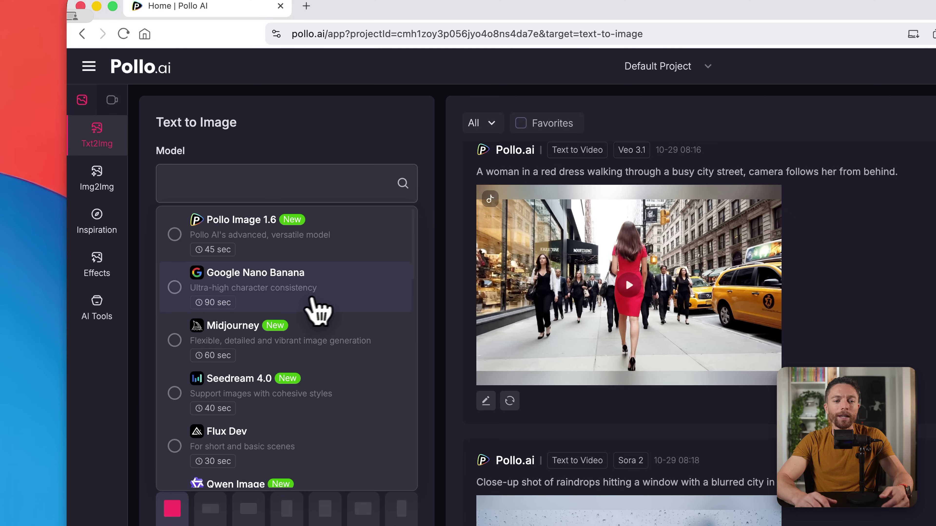
pyautogui.scroll(-5, 385, 306)
pyautogui.scroll(5, 385, 306)
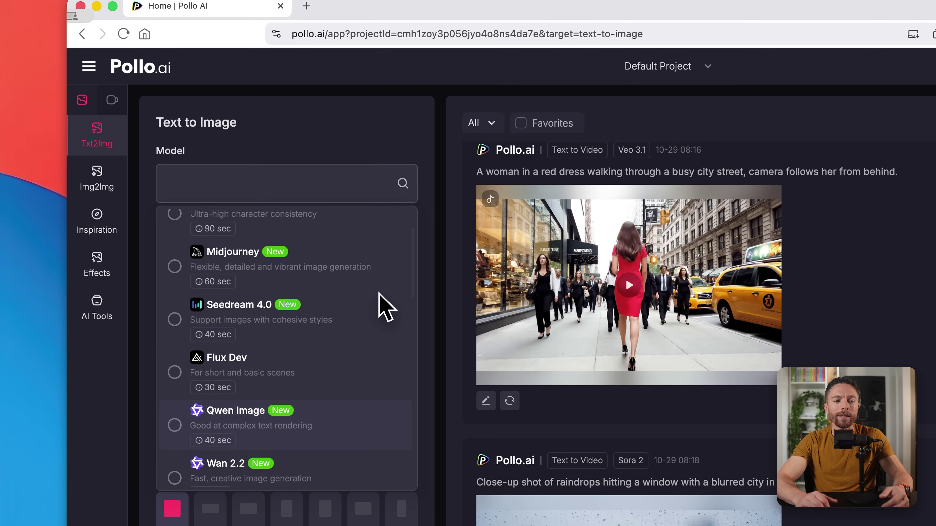
pyautogui.scroll(-3, 355, 394)
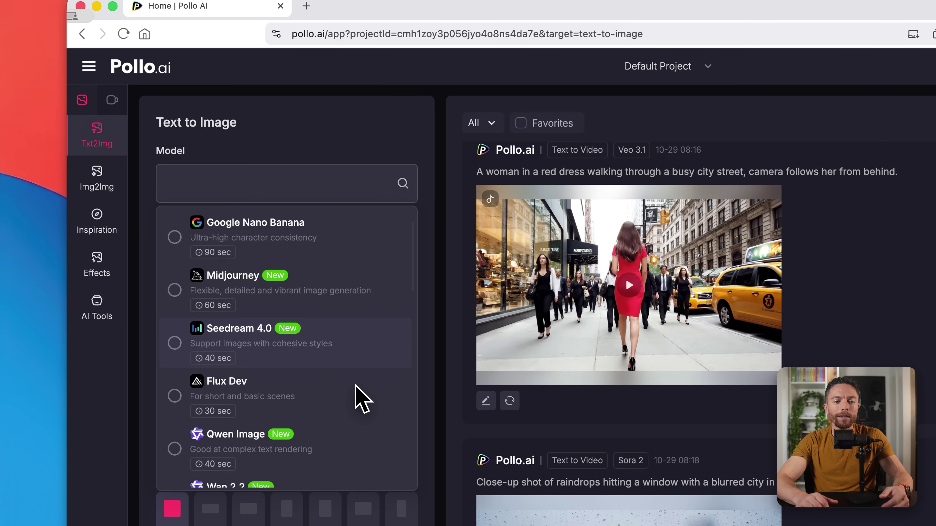
pyautogui.scroll(-10, 356, 365)
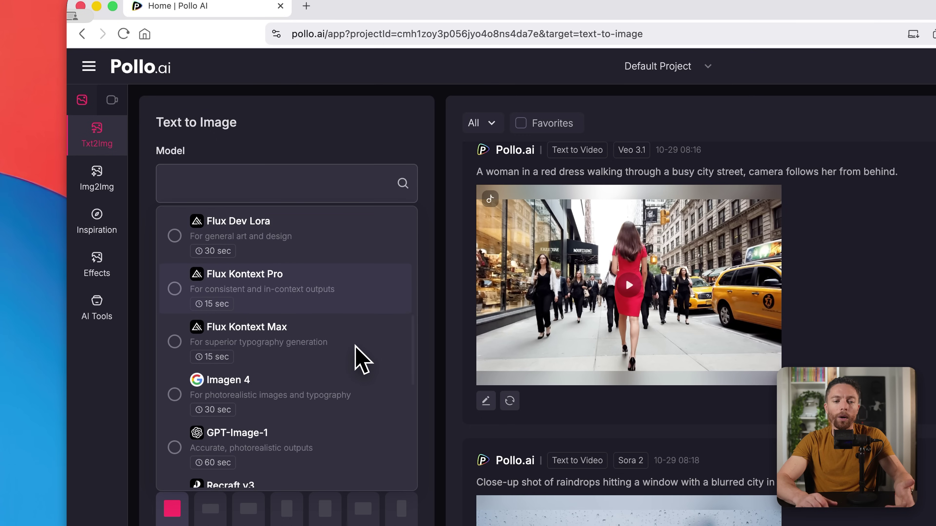
pyautogui.scroll(2, 359, 359)
pyautogui.scroll(10, 359, 359)
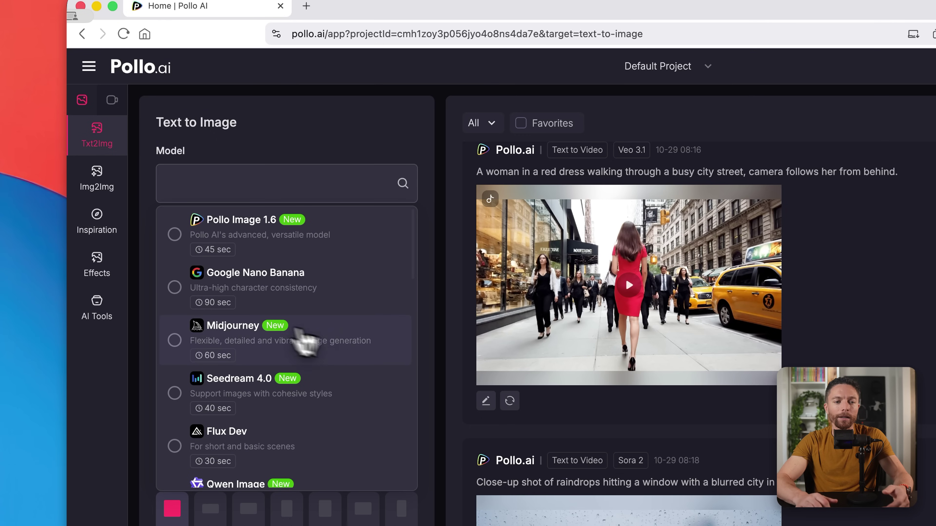
pyautogui.click(176, 292)
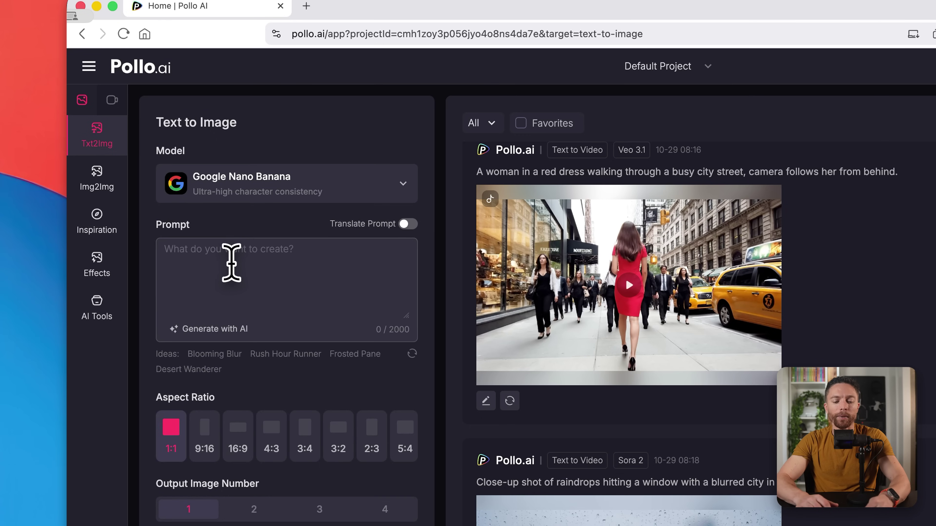
pyautogui.write('A hyper realistic image of a futuristic cityscape at sunset with flying cars and neon signs')
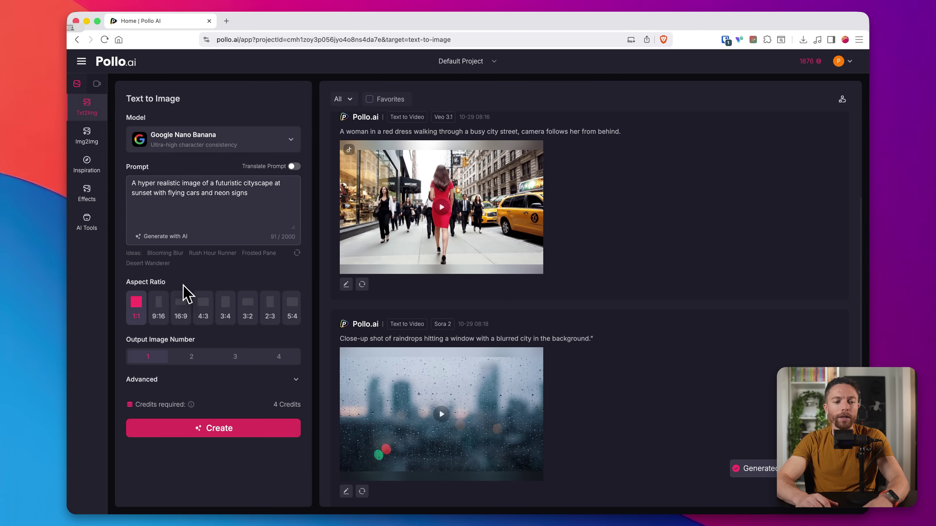
# Create two cityscape images at 16:9 aspect ratio
pyautogui.click(184, 316)
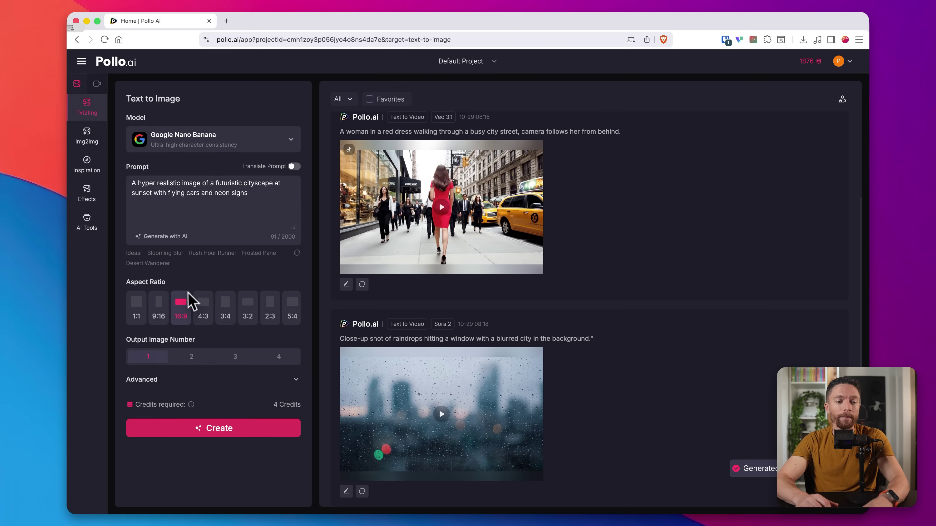
pyautogui.click(191, 360)
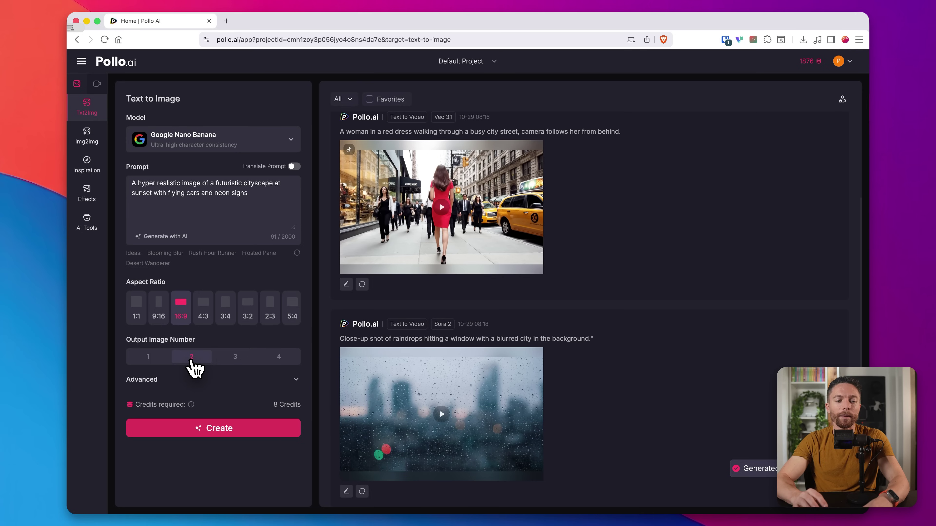
pyautogui.click(246, 434)
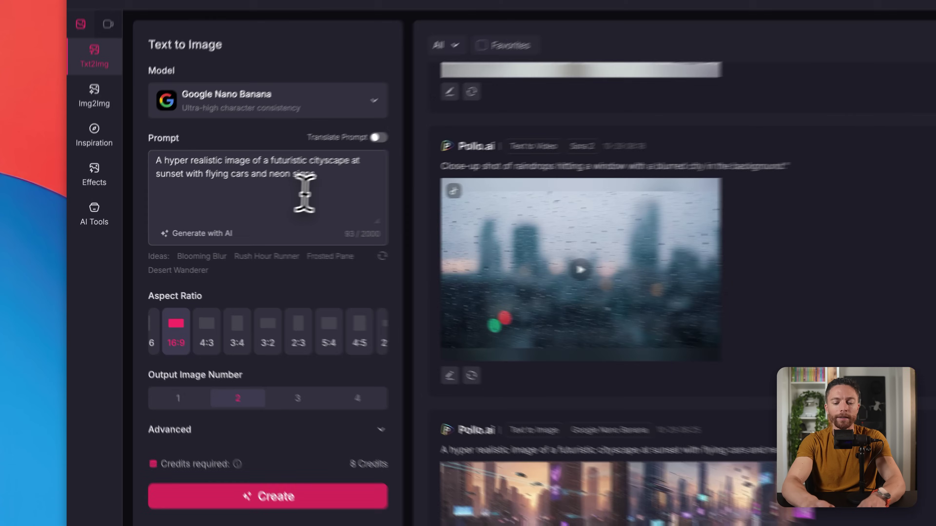
# Add 'Make it a worn in, gritty city.' to the prompt and create one image
pyautogui.write('Make it a worn in, gritt')
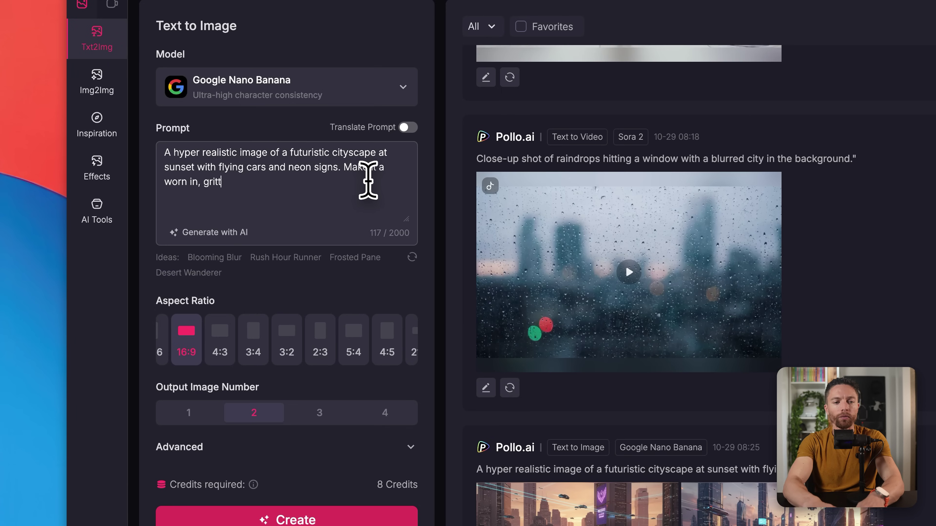
pyautogui.write('.')
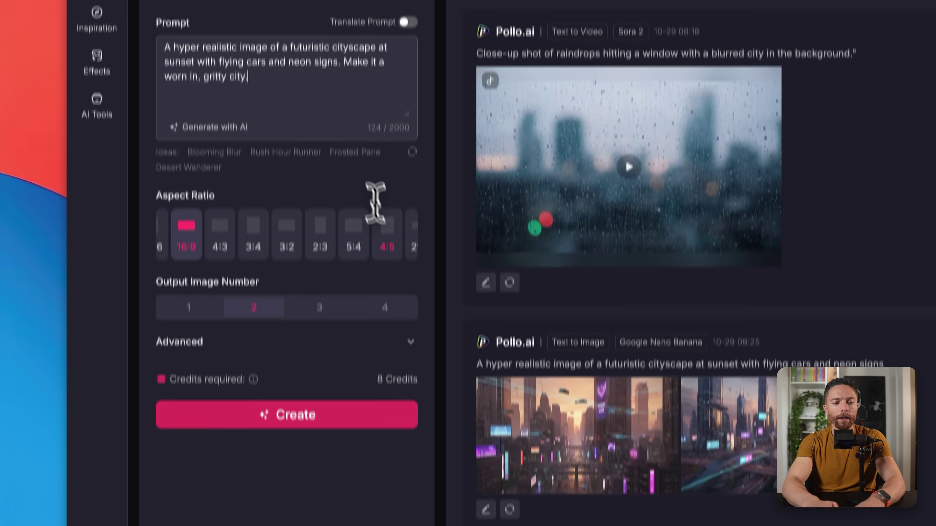
pyautogui.click(199, 415)
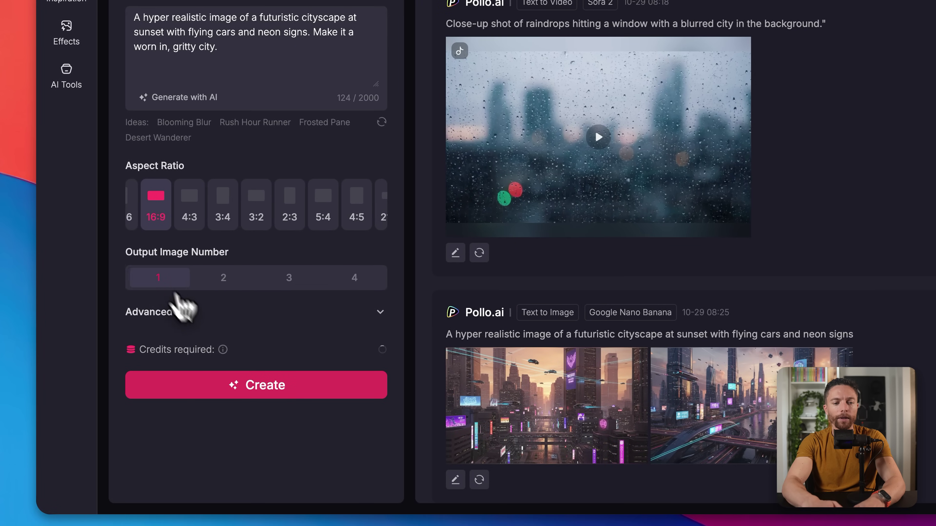
pyautogui.click(269, 391)
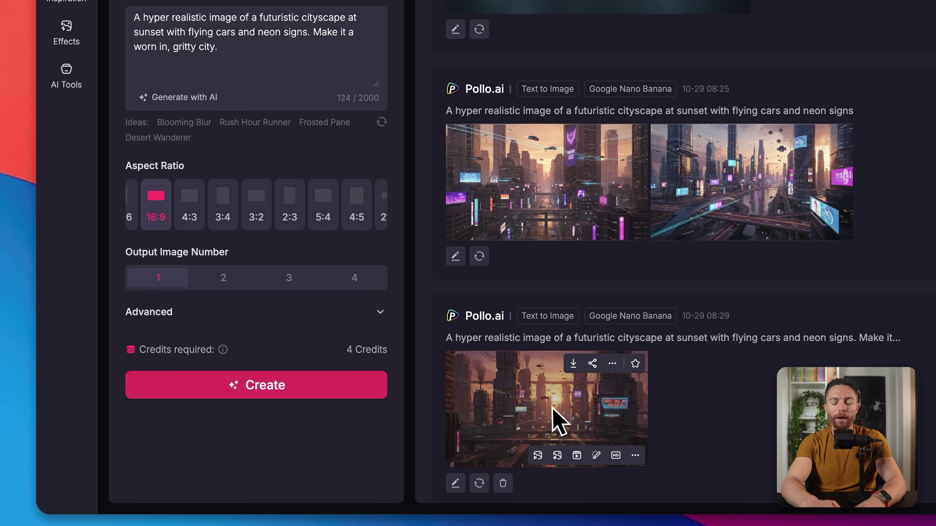
pyautogui.moveTo(622, 414)
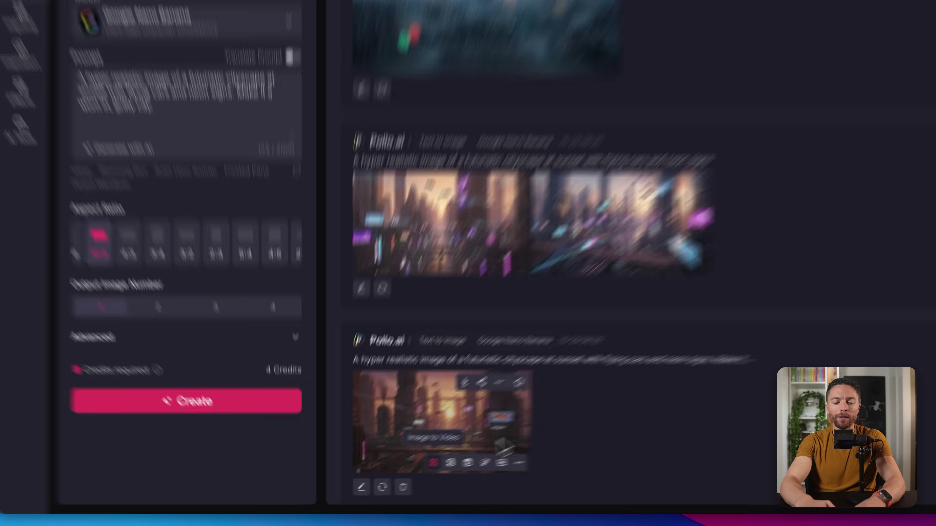
# Send the gritty cityscape image to Image to Video
pyautogui.click(619, 405)
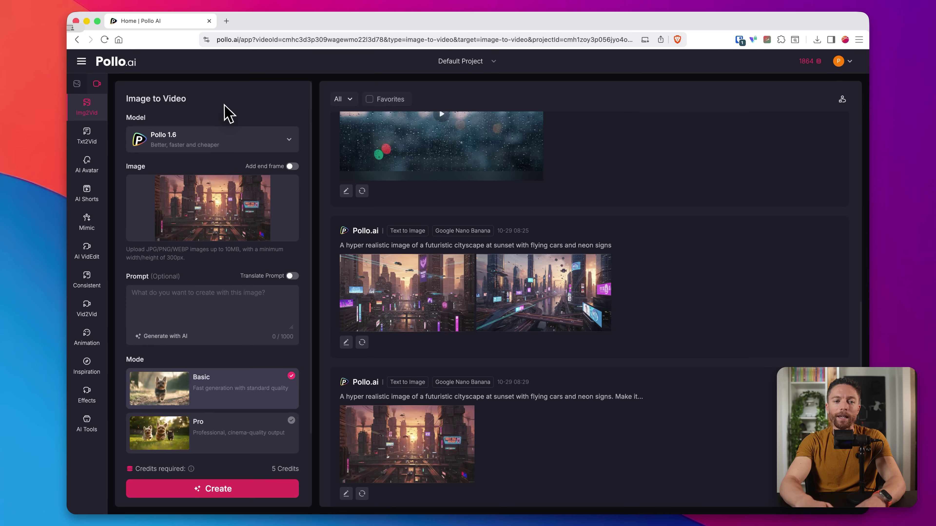
pyautogui.moveTo(218, 185)
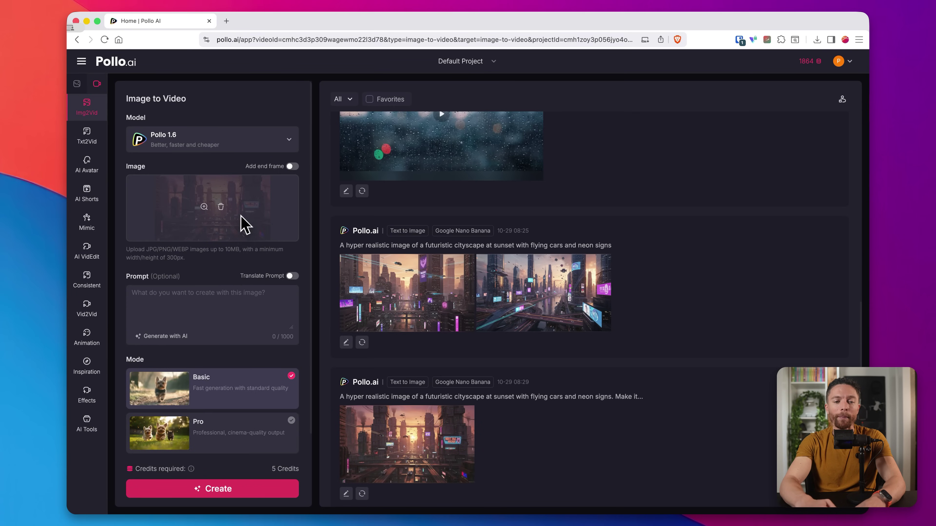
# Choose the Midjourney video model, paste the camera-pan and flying-cars prompt, and generate four clips
pyautogui.click(286, 137)
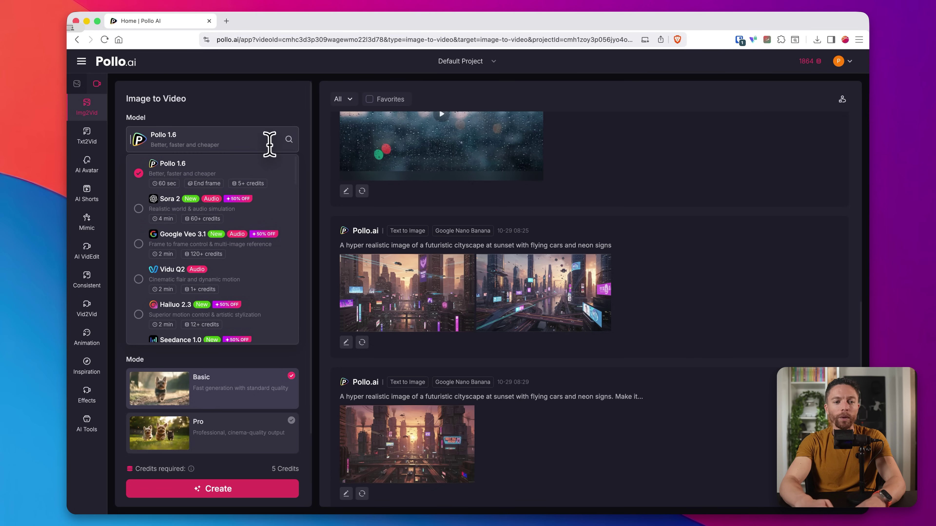
pyautogui.scroll(-7, 255, 214)
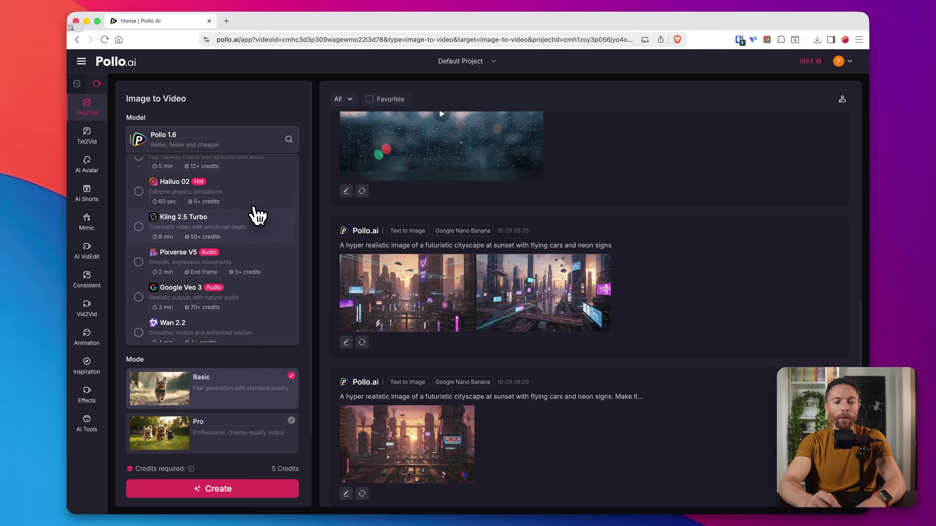
pyautogui.scroll(-10, 255, 213)
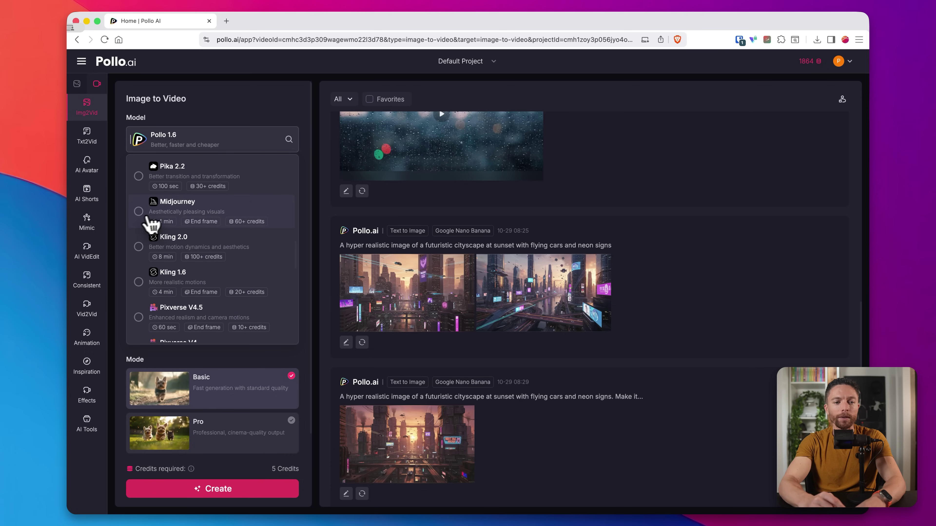
pyautogui.click(144, 217)
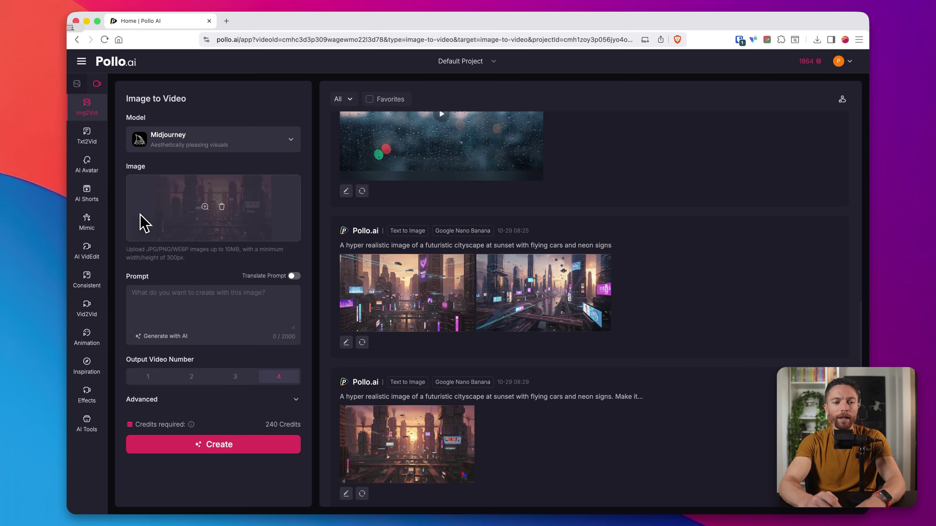
pyautogui.write('Camera slowly pans across the cityscape, flying cars move in the background.')
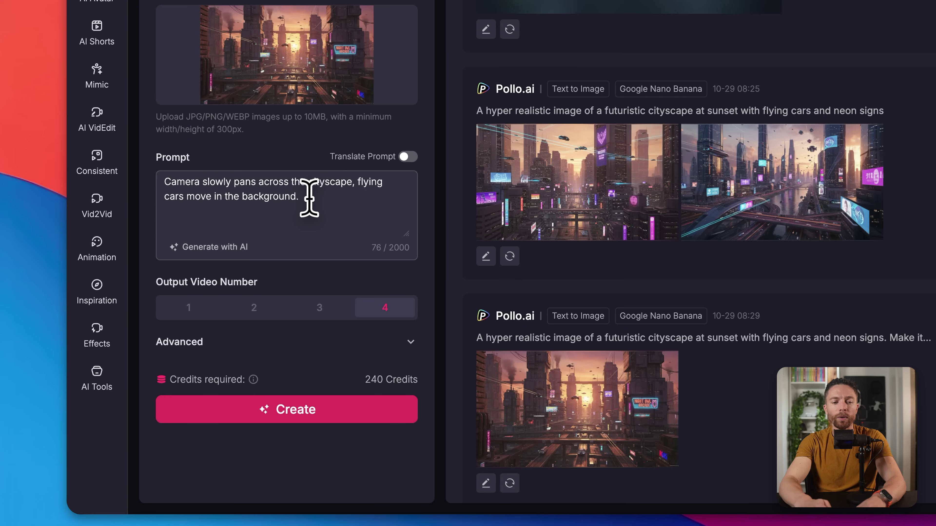
pyautogui.click(313, 417)
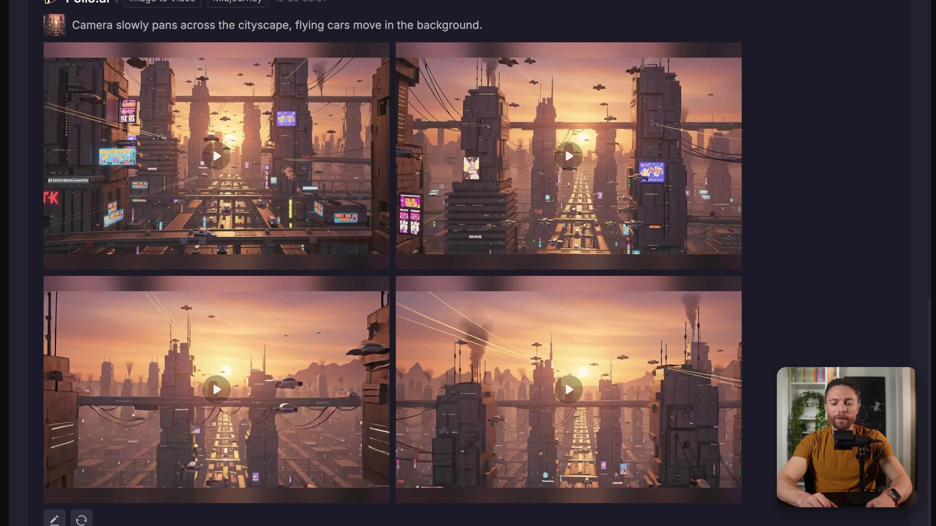
pyautogui.moveTo(328, 223)
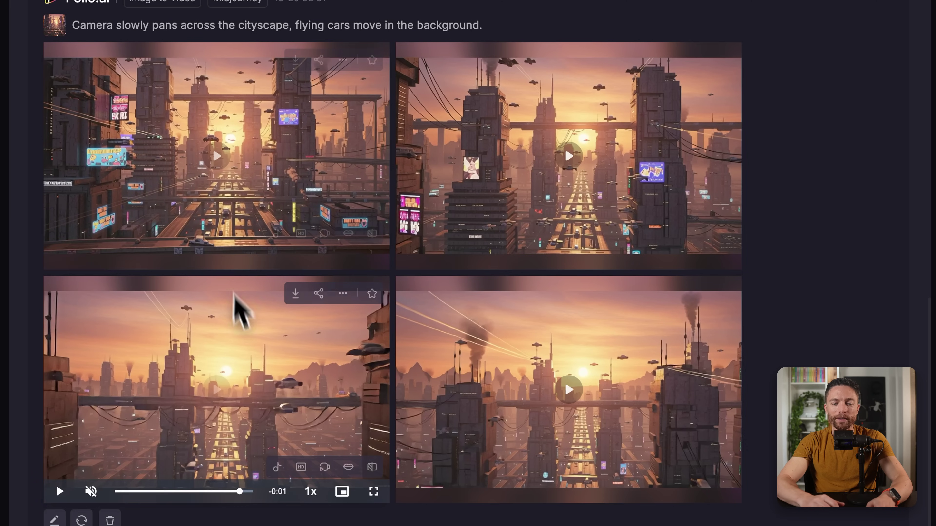
pyautogui.click(511, 385)
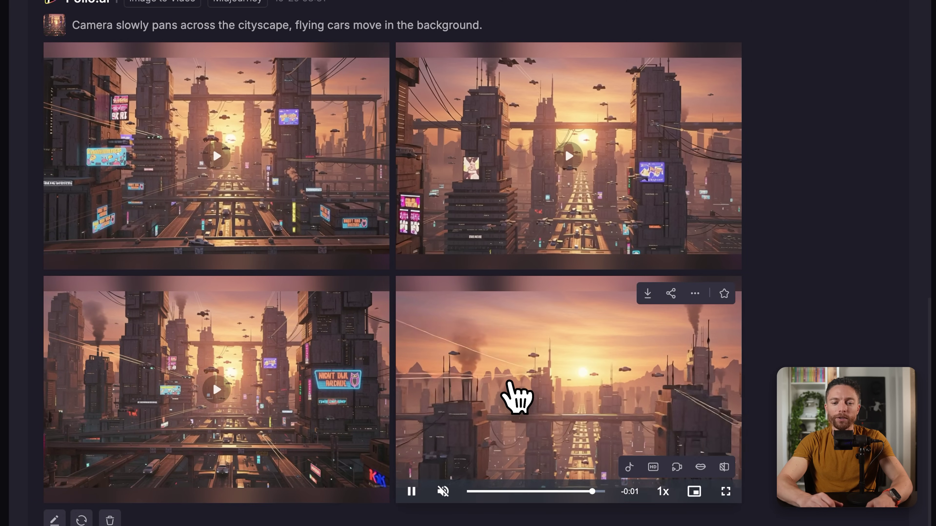
pyautogui.moveTo(500, 201)
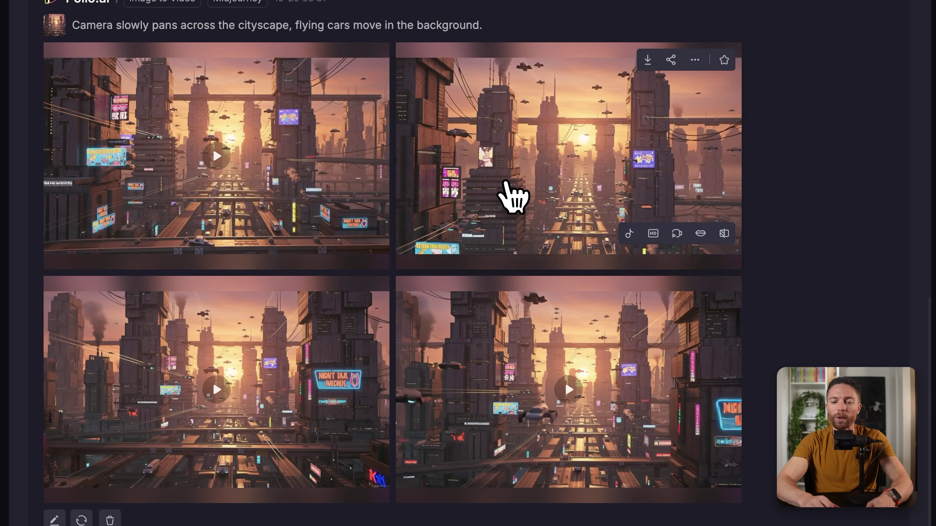
pyautogui.click(648, 59)
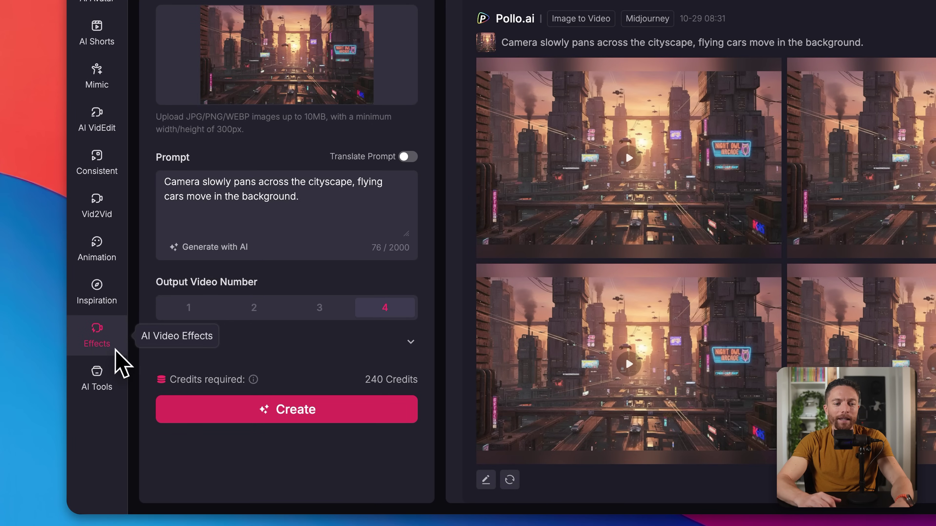
# Filter the video effects gallery to Trending and start the AI Flying Video Generator effect
pyautogui.click(115, 349)
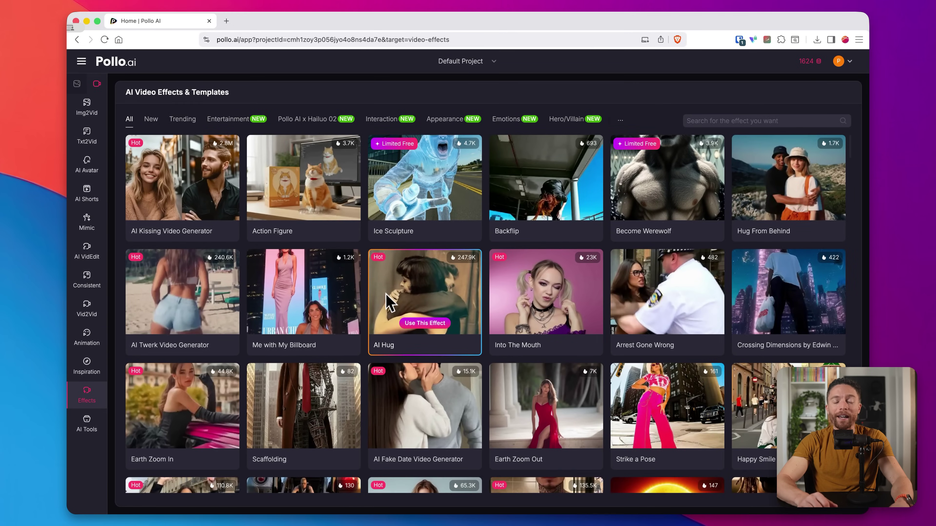
pyautogui.moveTo(360, 334)
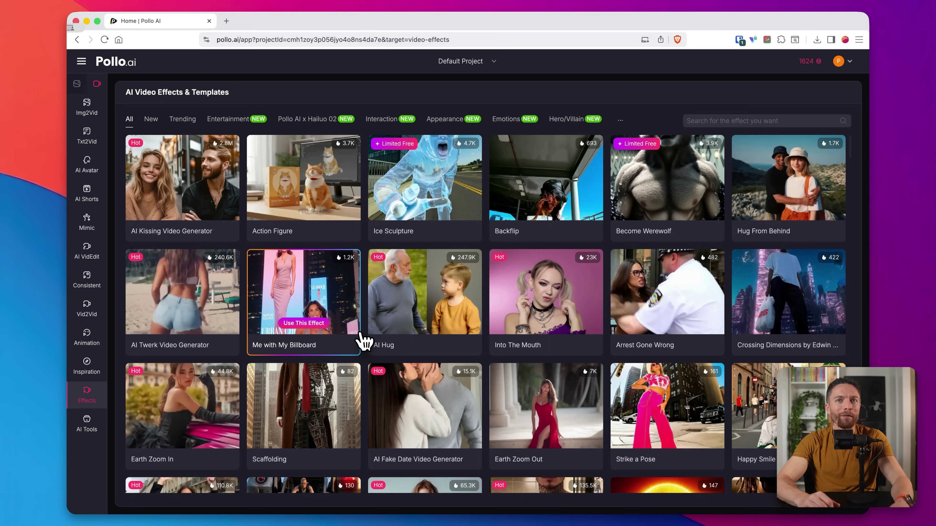
pyautogui.scroll(-2, 362, 341)
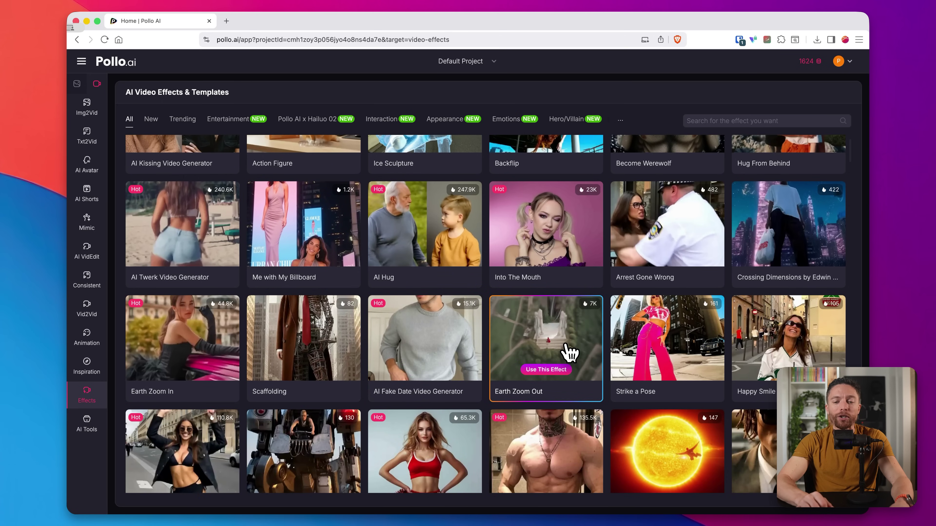
pyautogui.moveTo(575, 236)
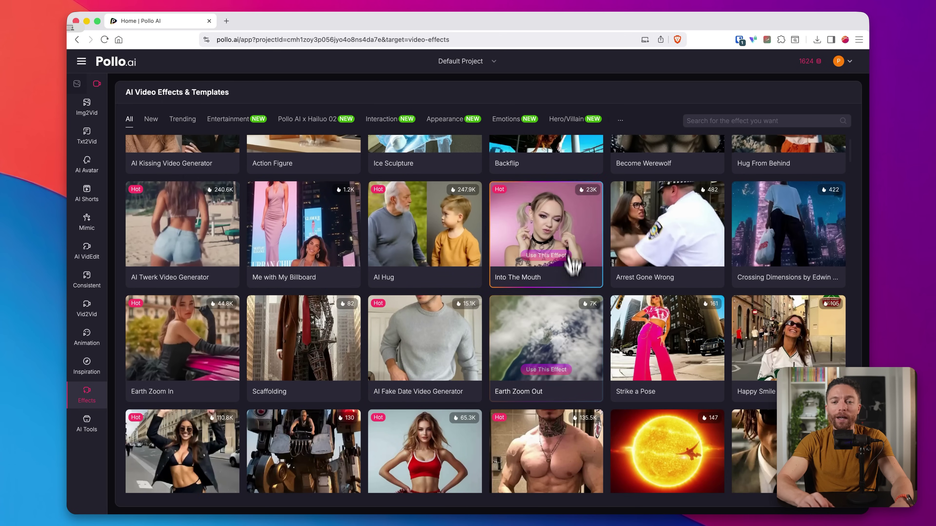
pyautogui.scroll(2, 575, 236)
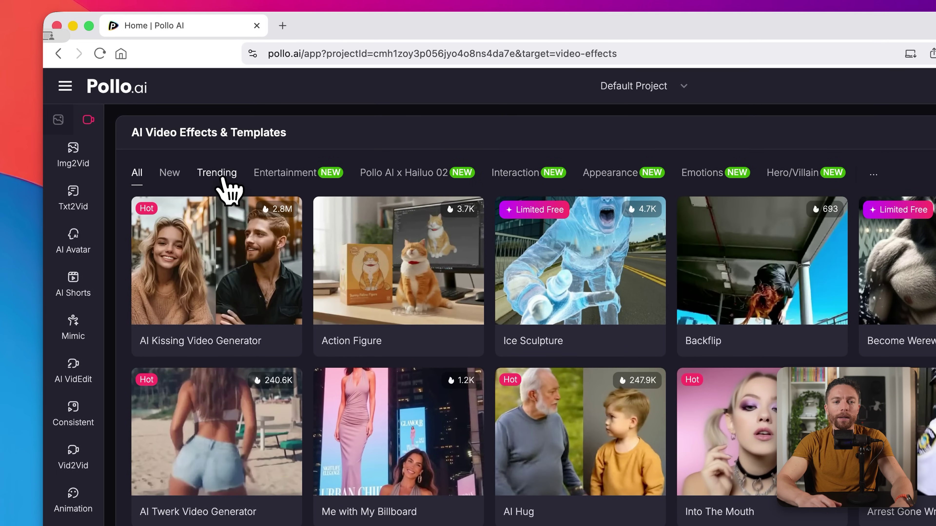
pyautogui.click(221, 175)
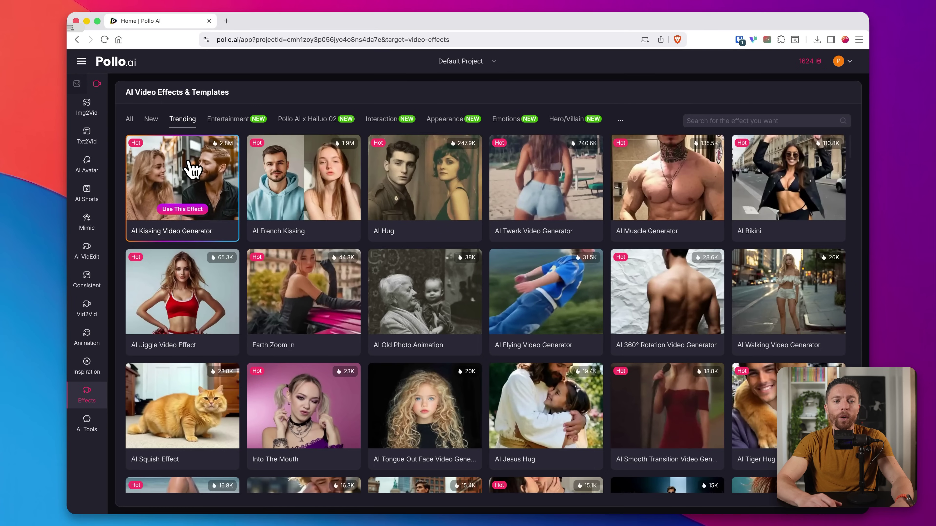
pyautogui.moveTo(306, 186)
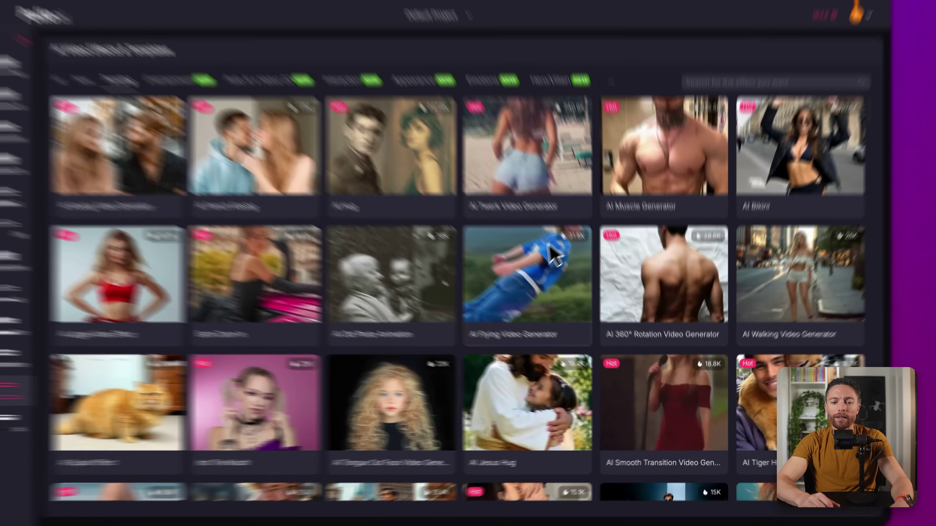
pyautogui.moveTo(555, 291)
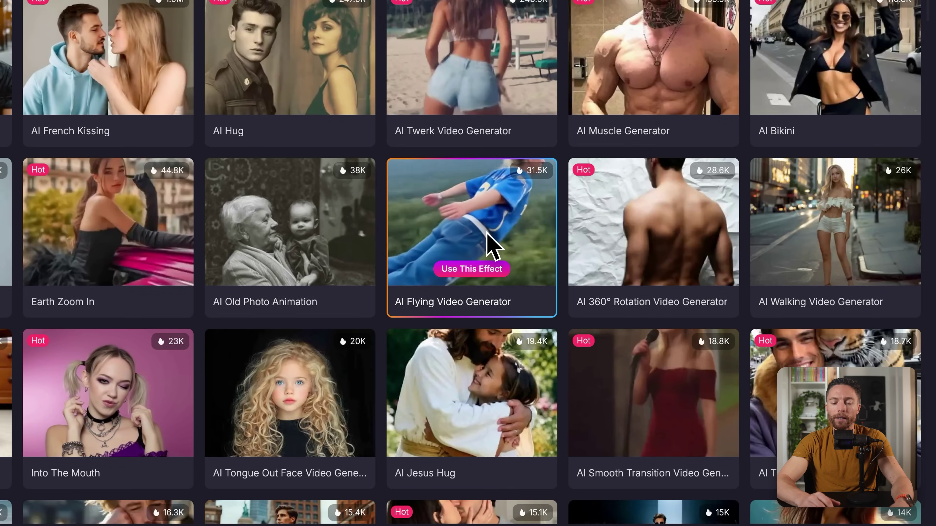
pyautogui.click(483, 273)
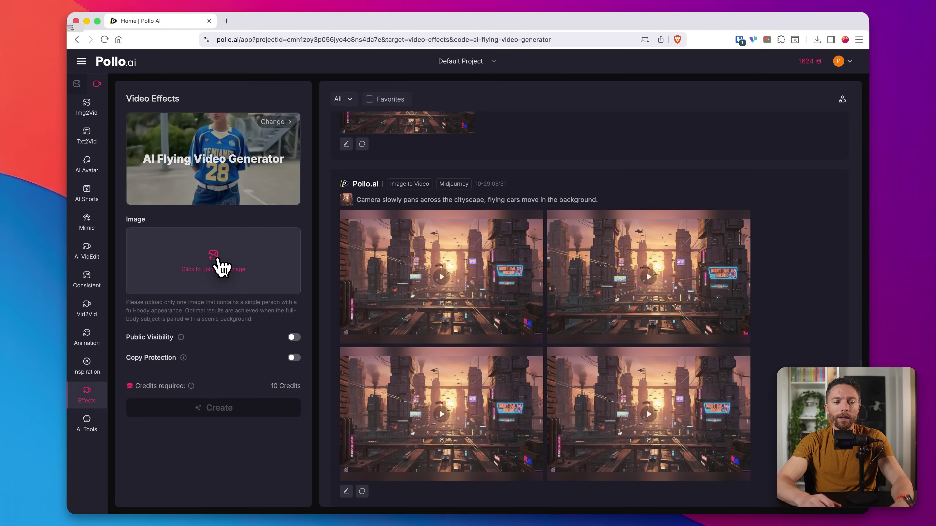
# Upload the person's full-body photo, generate the flying video, and play the result
pyautogui.click(221, 267)
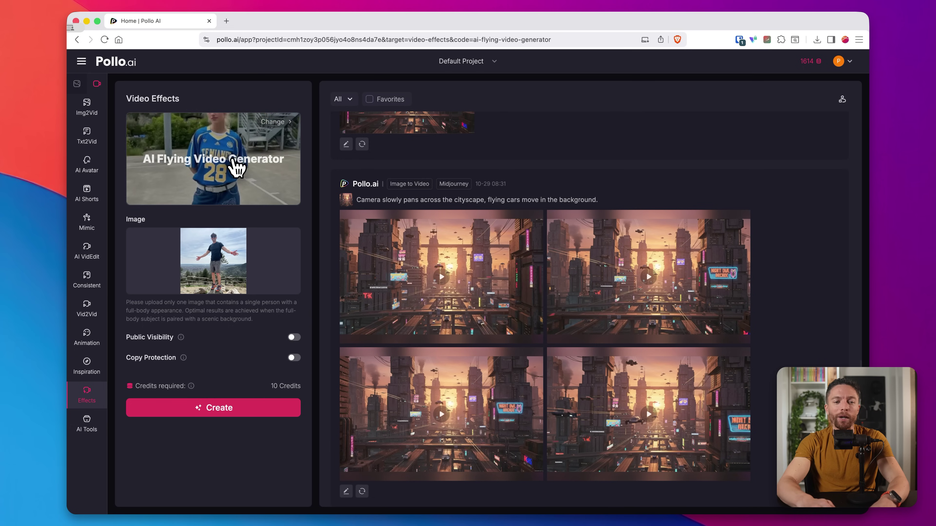
pyautogui.moveTo(245, 231)
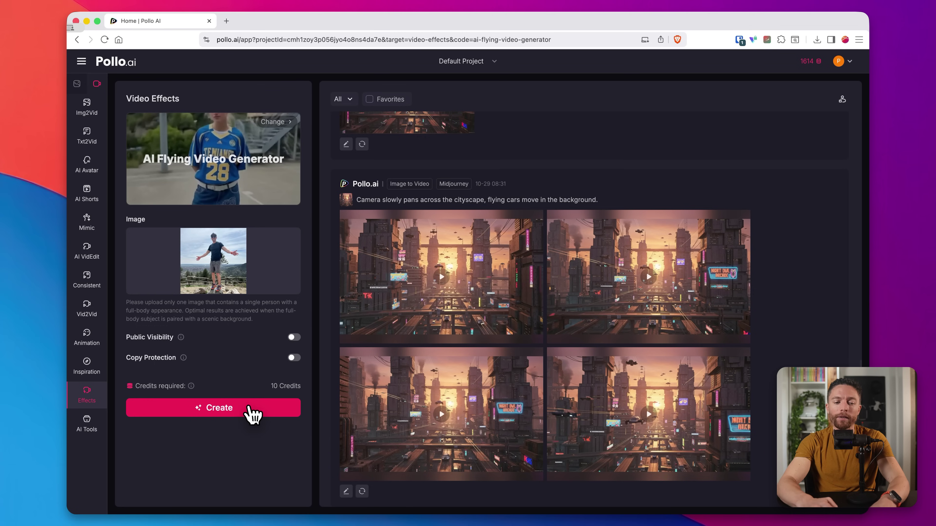
pyautogui.click(253, 413)
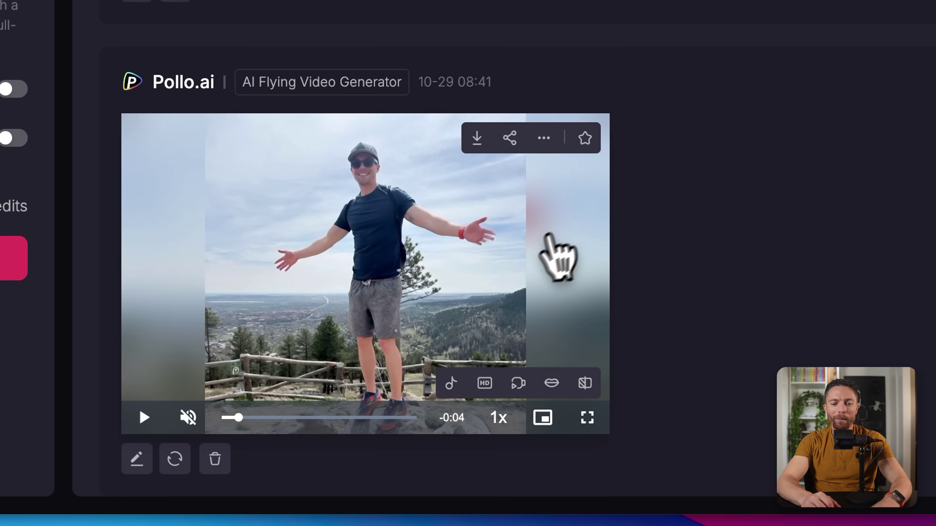
pyautogui.click(510, 410)
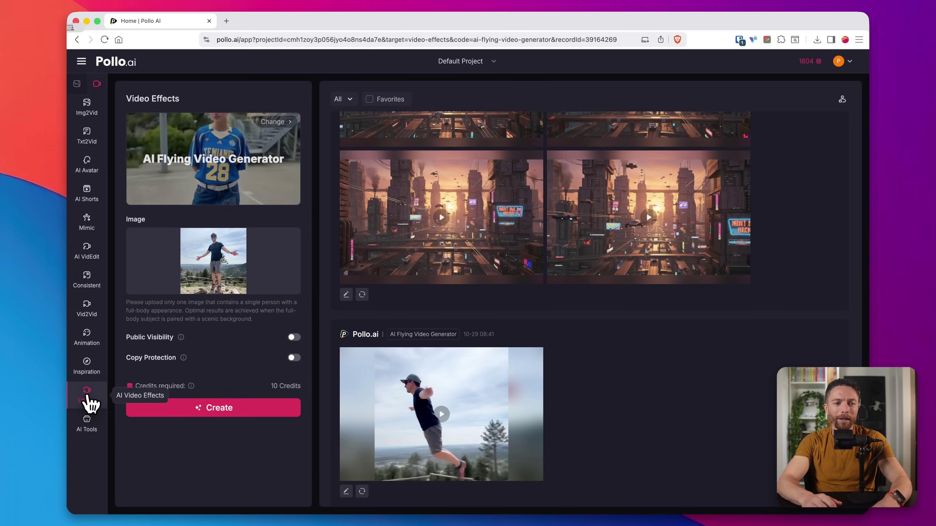
# Start the Become Werewolf effect from the Effects gallery and upload the person's photo
pyautogui.click(93, 400)
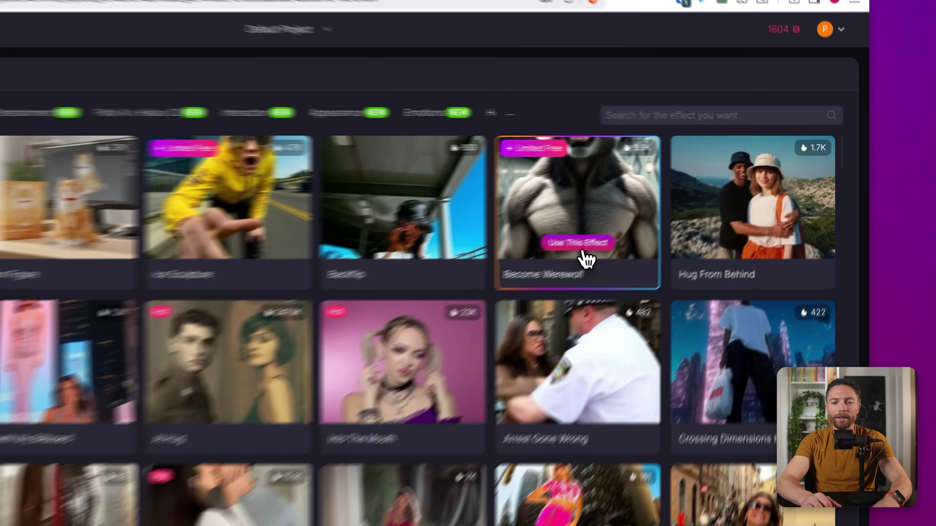
pyautogui.click(585, 246)
pyautogui.click(679, 221)
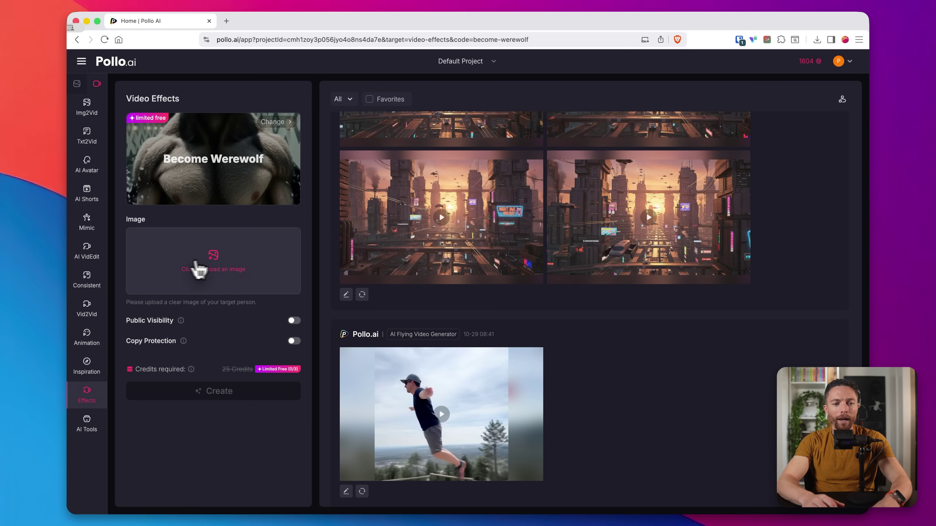
pyautogui.click(216, 267)
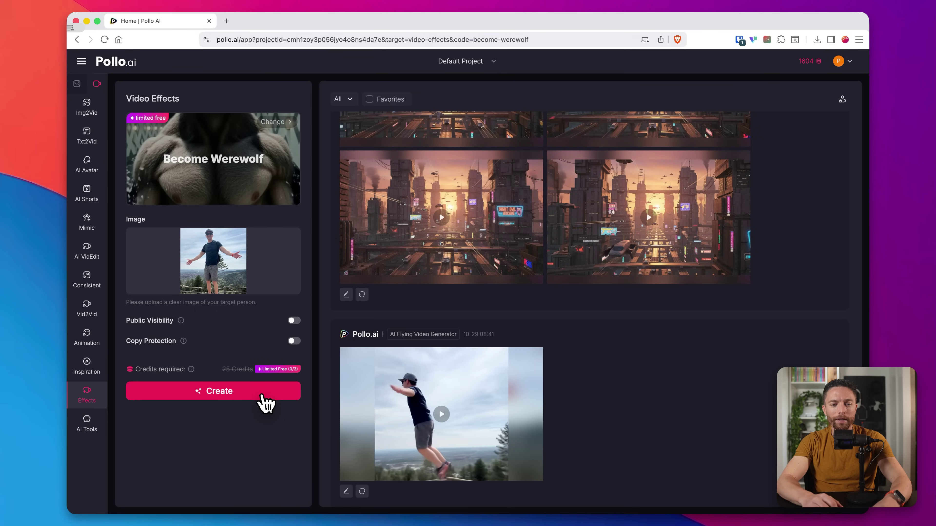
# Generate and play the werewolf transformation video, then go back to Effects
pyautogui.click(265, 401)
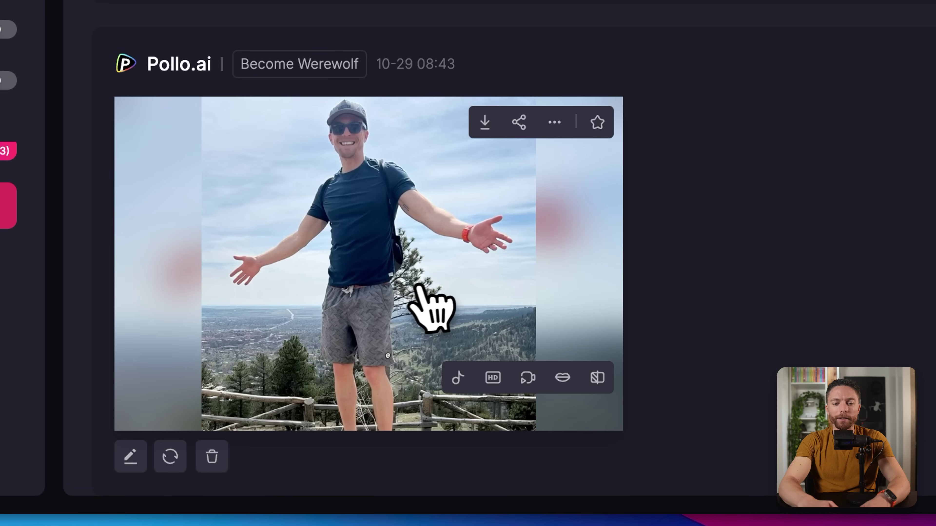
pyautogui.click(419, 287)
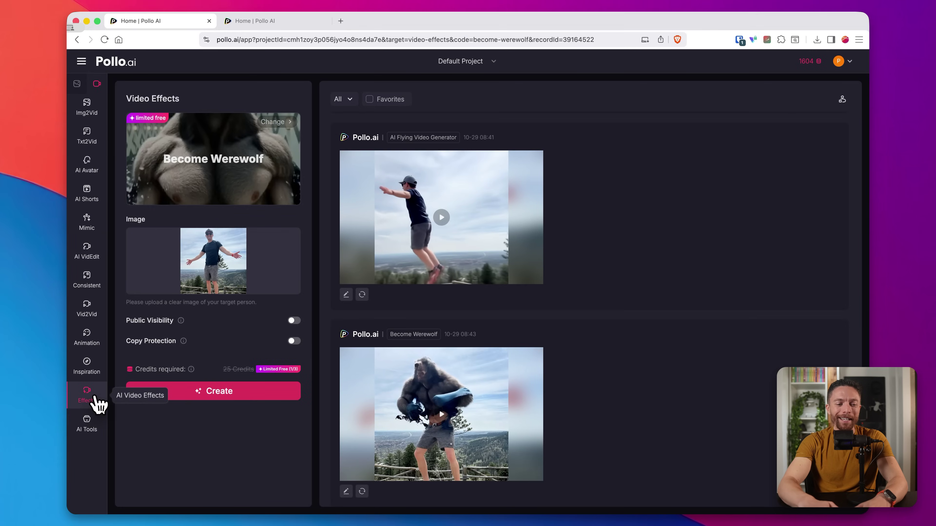
pyautogui.click(95, 399)
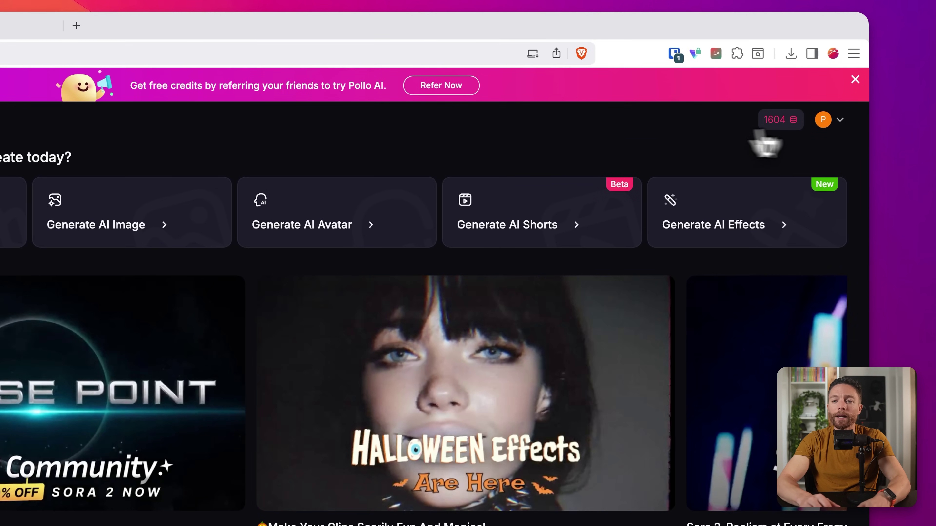
# Show the Pro-Monthly credit details: 396 of 2000 monthly credits used
pyautogui.moveTo(812, 86)
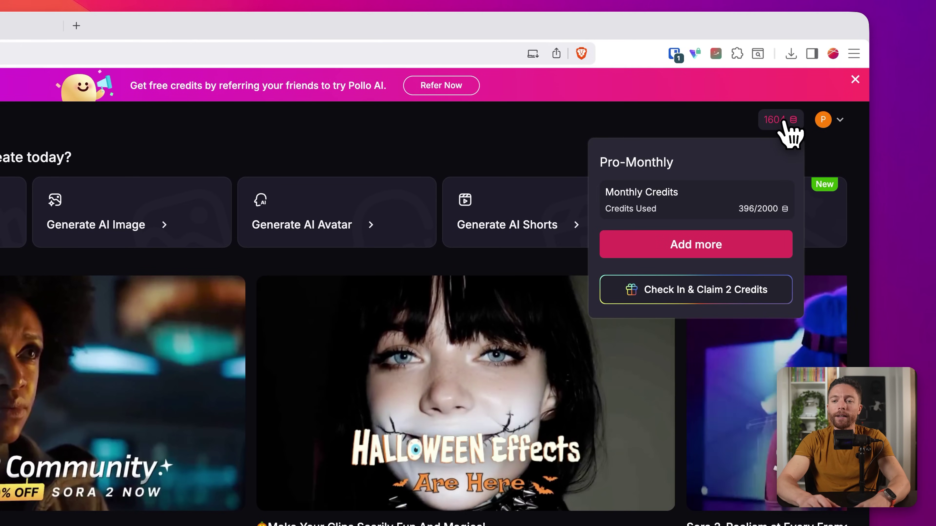